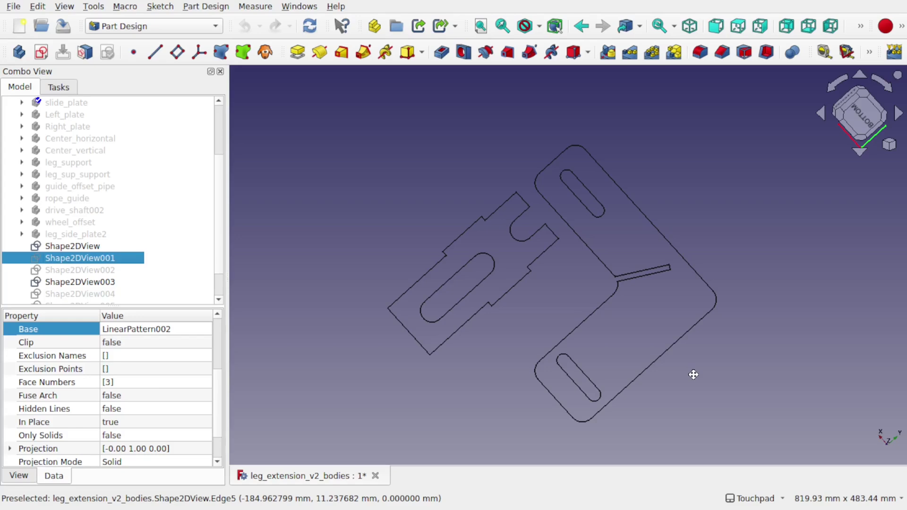
Step: Inspect the flat outlines from the bottom and rear, then select an edge of the L-shaped outline
shift+middle_drag(693, 374, 690, 371)
click(859, 119)
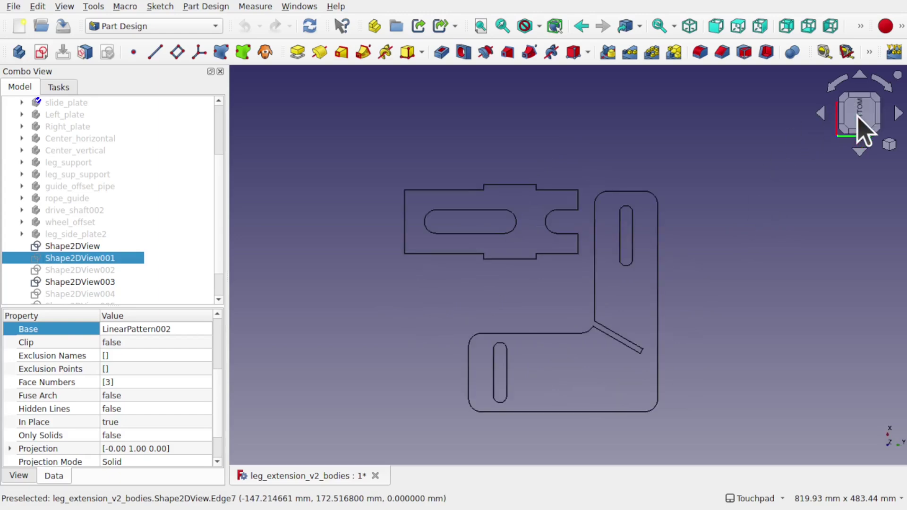
alt+middle_drag(859, 118, 680, 156)
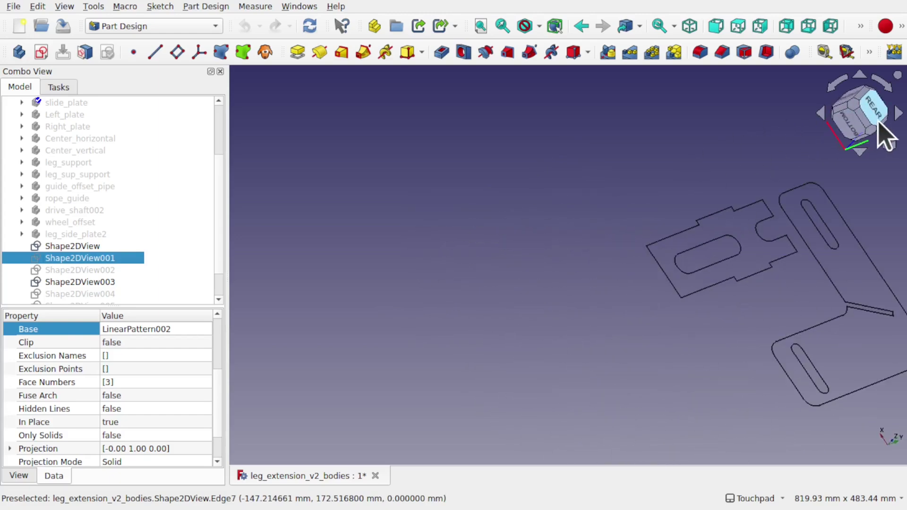
click(877, 118)
alt+middle_drag(706, 134, 868, 210)
alt+middle_drag(517, 206, 608, 239)
drag(608, 238, 644, 340)
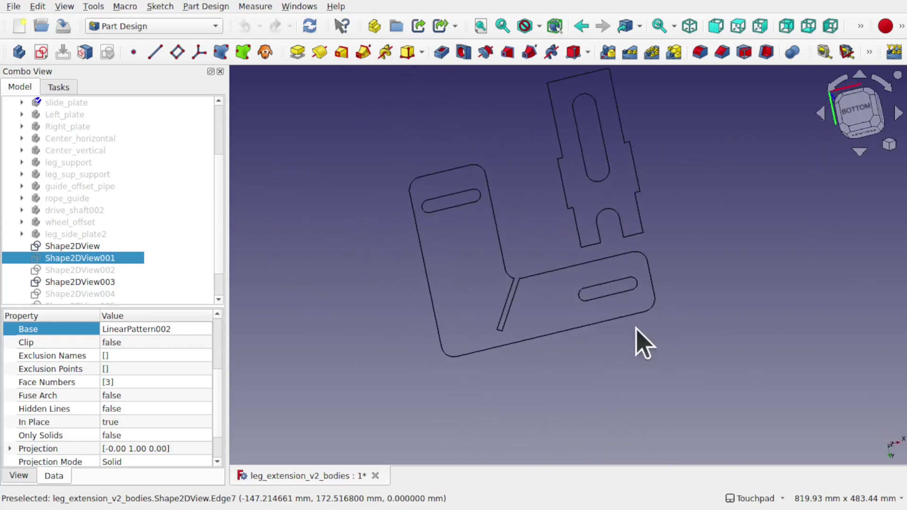
click(598, 325)
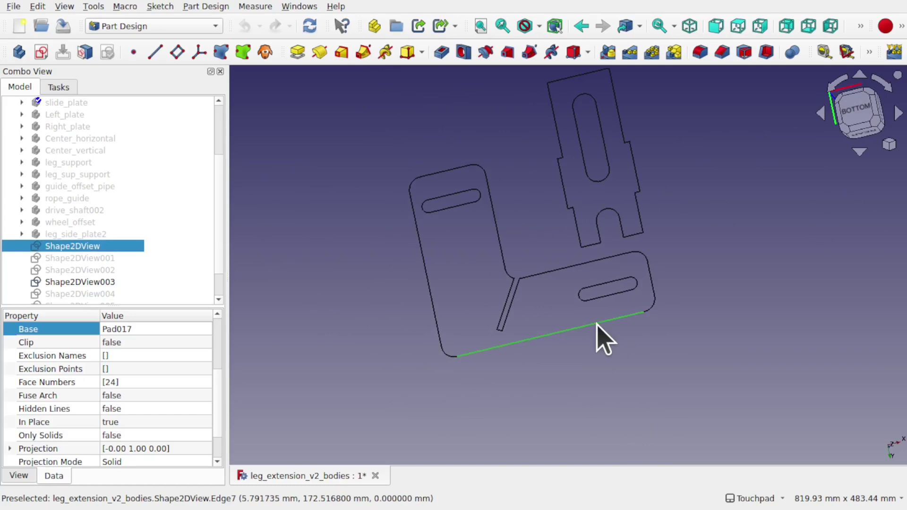
Step: Follow the outline's Base property to Pad017 and select the leg_side_plate2 body
scroll(210, 141, up, 3)
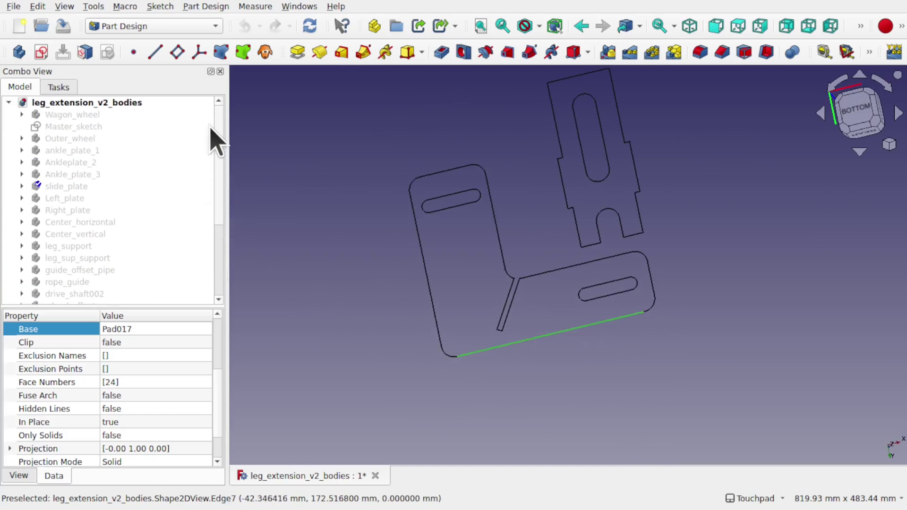
scroll(226, 215, down, 5)
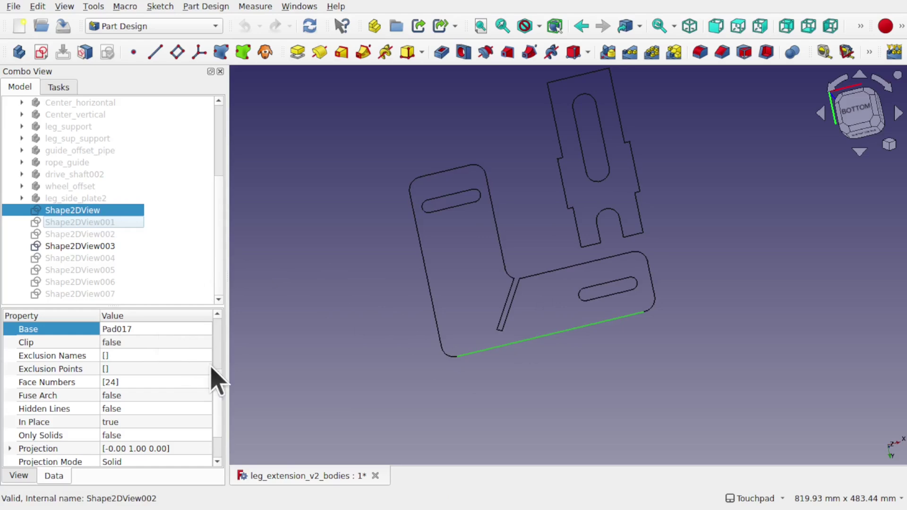
drag(219, 411, 220, 347)
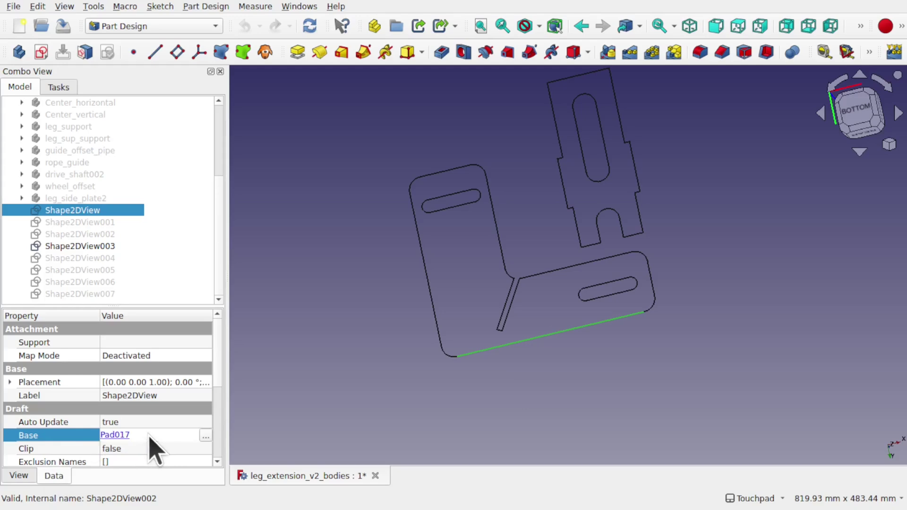
click(115, 435)
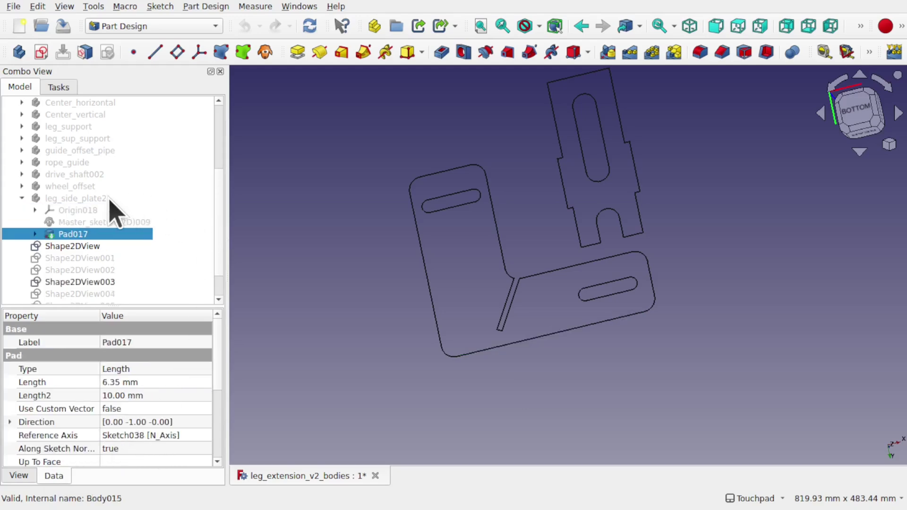
click(86, 198)
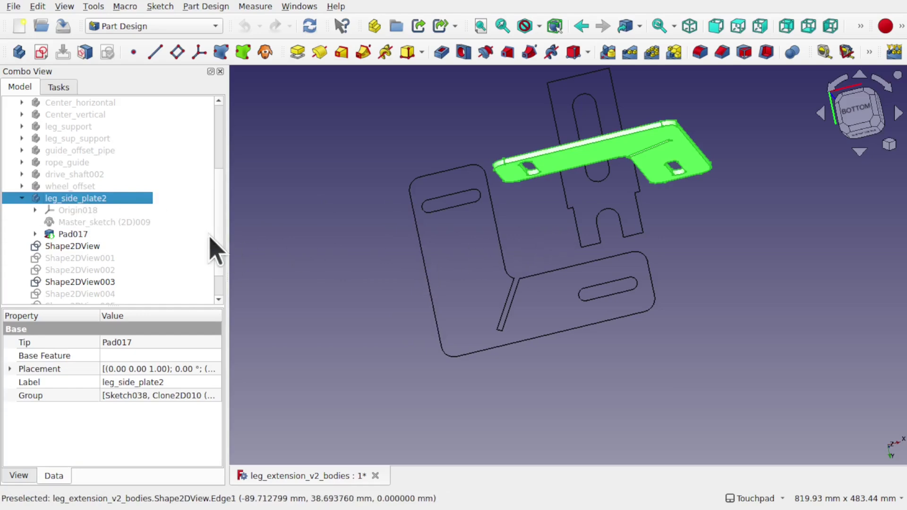
Step: Show the leg side plate from the rear, select its Pad017 face, and bring up the workbench list
alt+drag(595, 232, 605, 152)
alt+drag(569, 259, 573, 250)
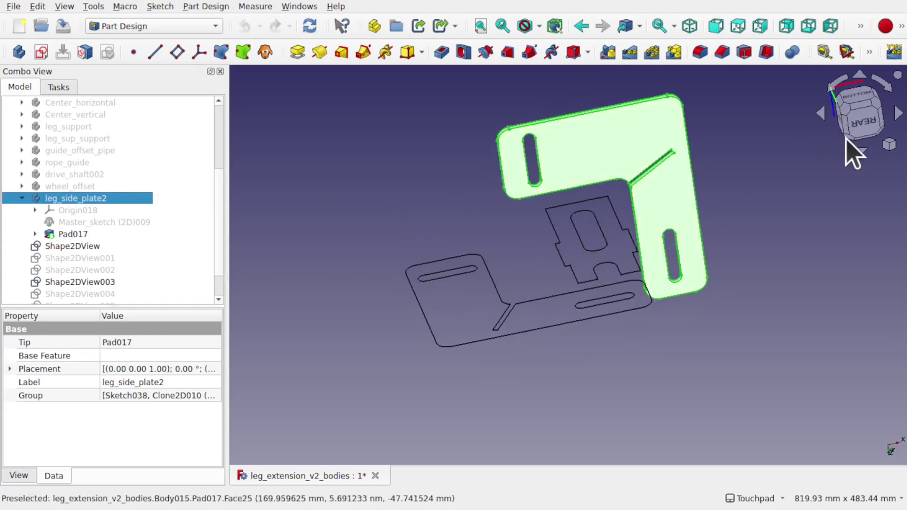
click(863, 123)
shift+drag(770, 203, 689, 218)
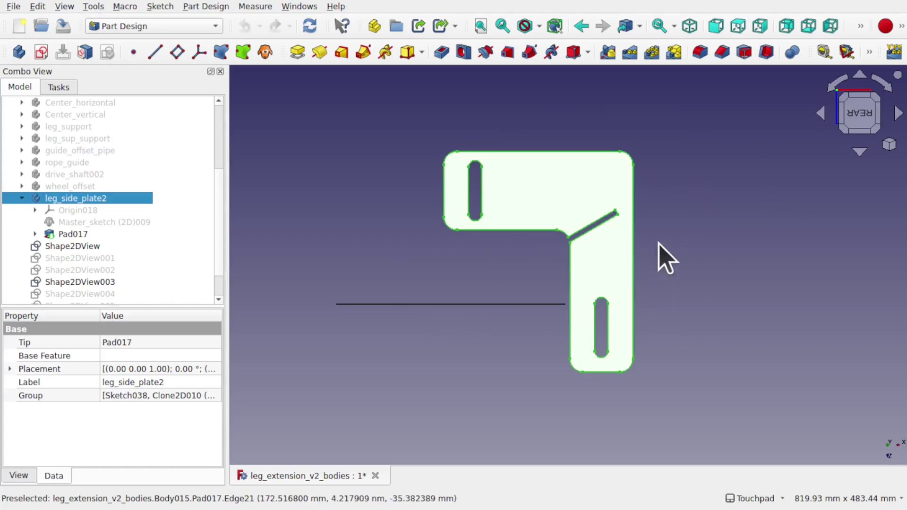
click(753, 188)
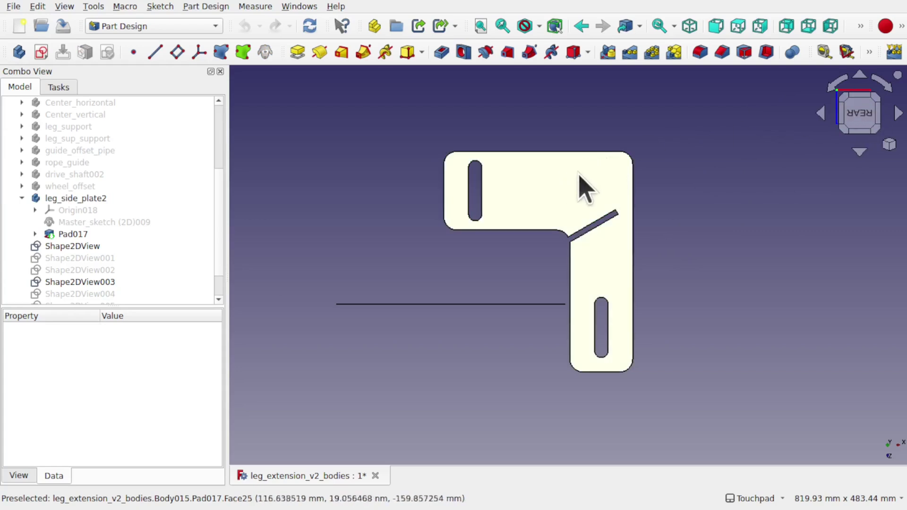
click(515, 199)
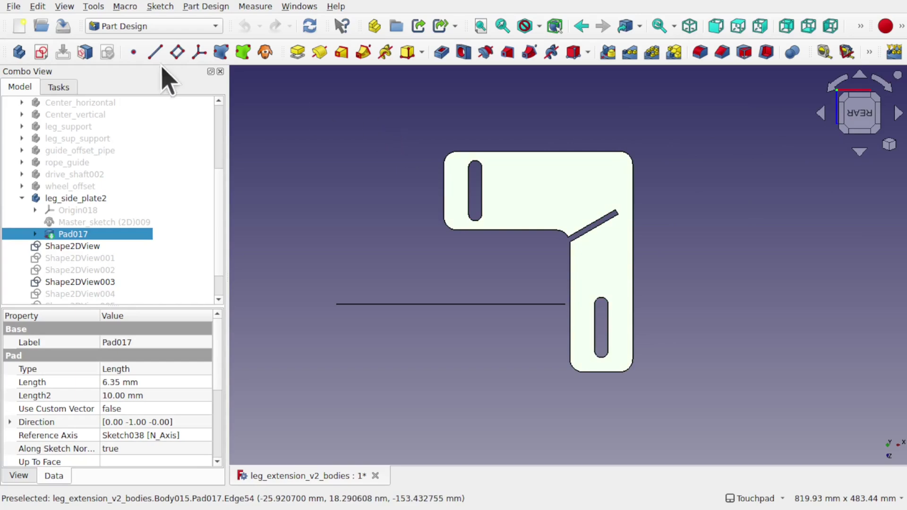
click(142, 26)
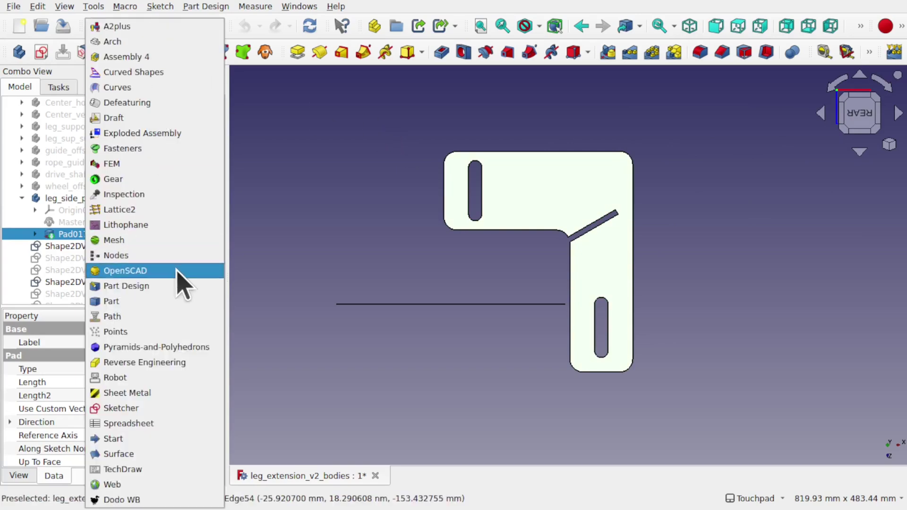
Step: Switch to the Draft workbench and make a Shape 2D view of Pad017, creating Shape2DView008
click(151, 117)
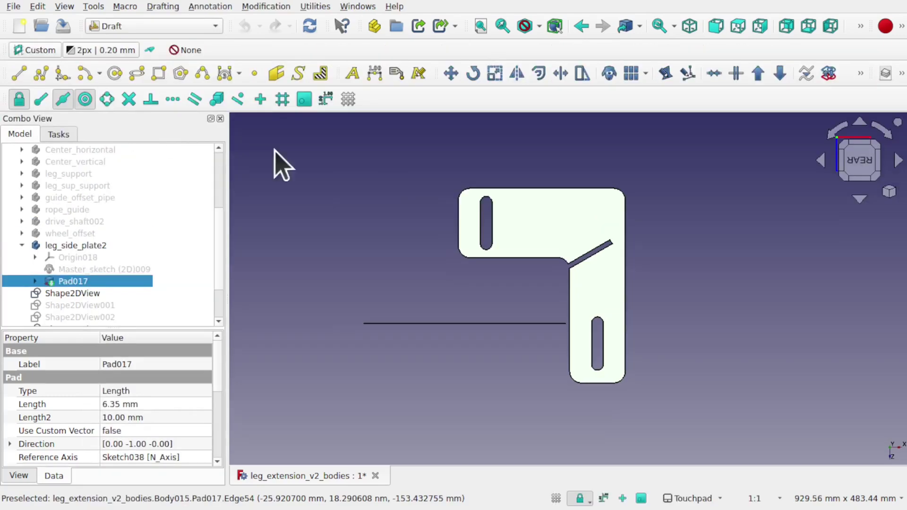
click(339, 197)
click(548, 217)
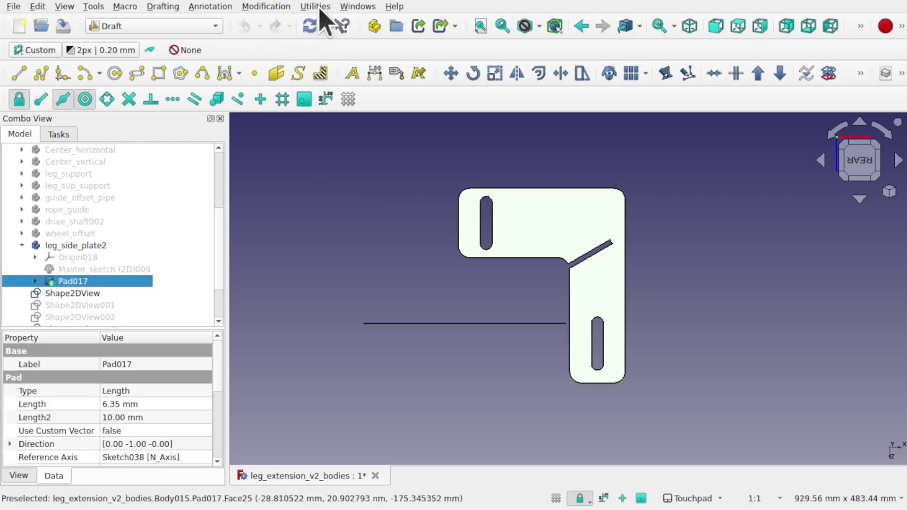
click(274, 7)
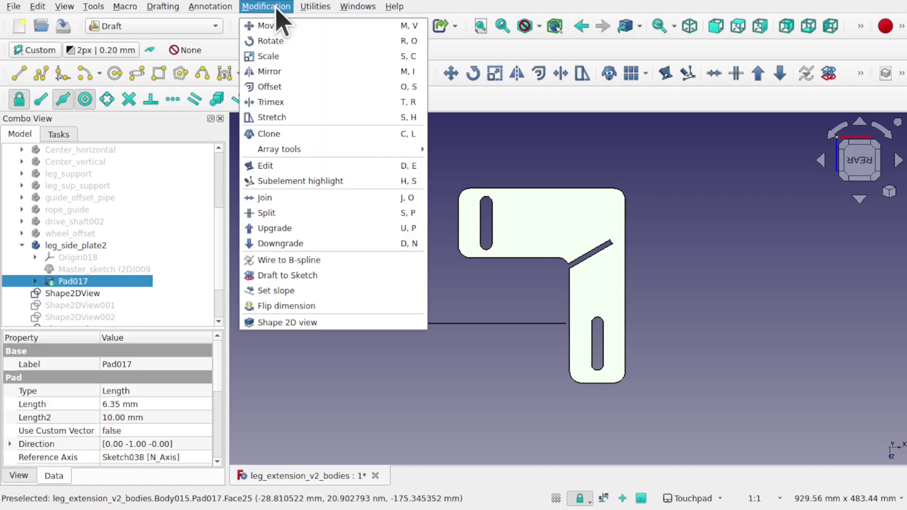
click(331, 323)
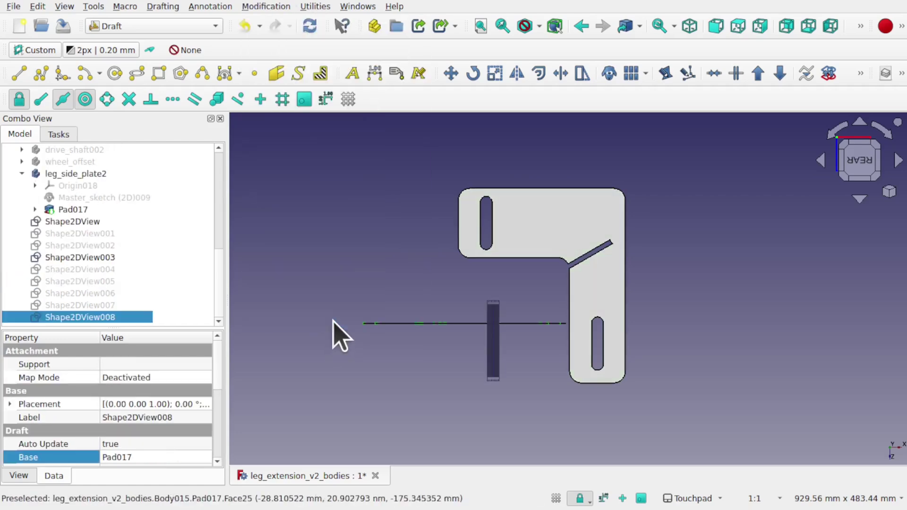
Step: Orbit to inspect Shape2DView008 below the solid plate, selecting it and then the plate face
alt+drag(492, 296, 518, 371)
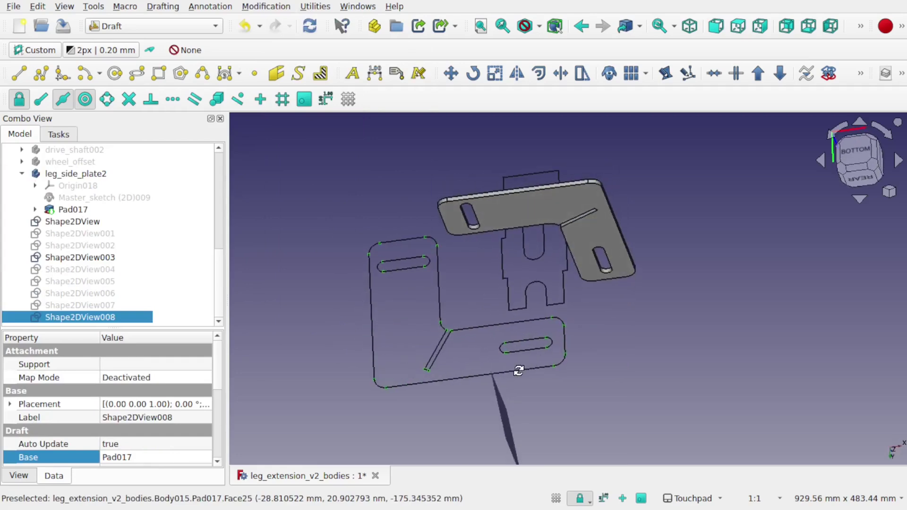
click(461, 378)
alt+drag(461, 347, 502, 347)
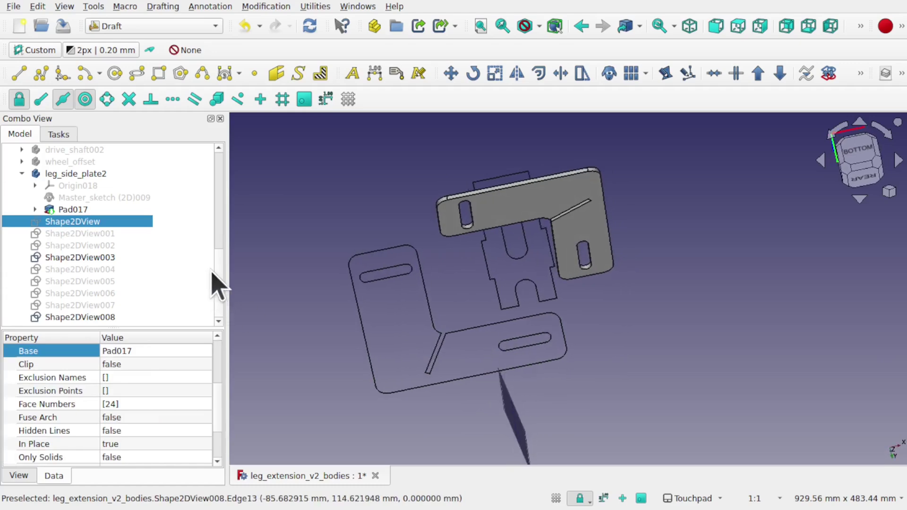
click(118, 317)
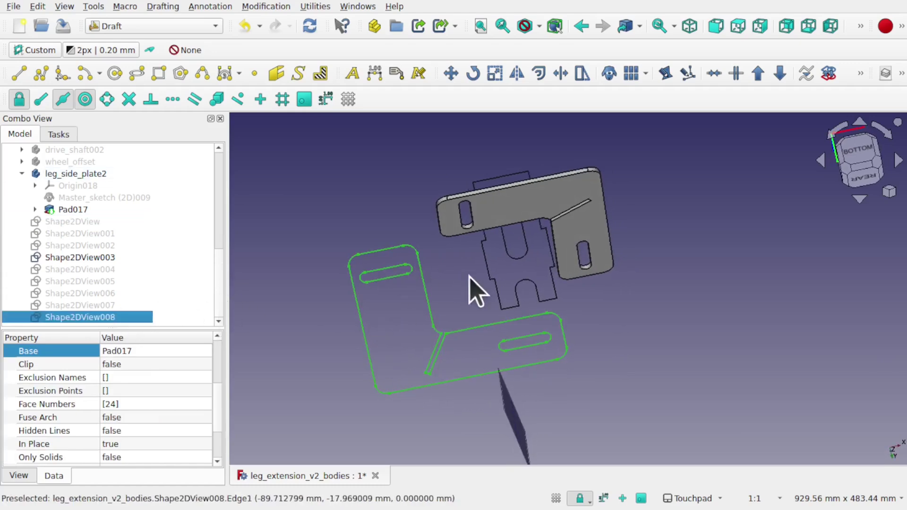
alt+drag(472, 368, 453, 308)
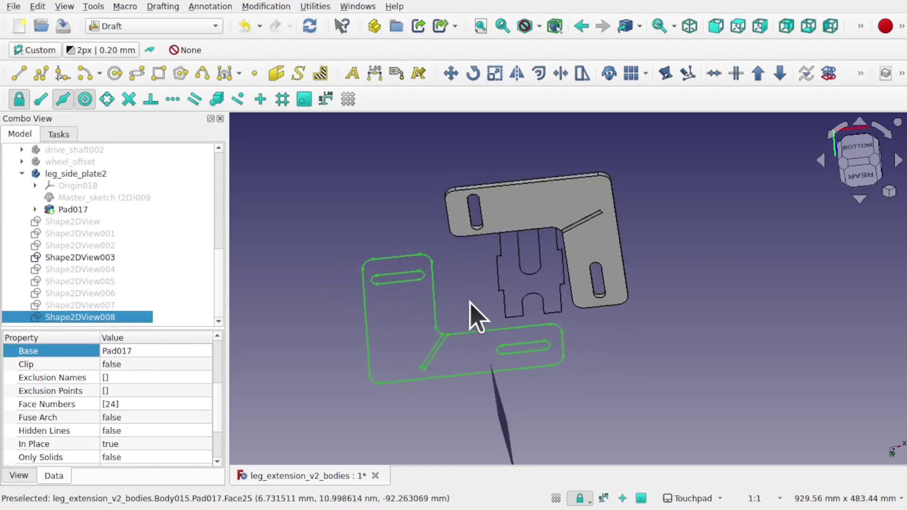
mouse_move(480, 304)
alt+mouse_down()
mouse_move(486, 267)
mouse_move(489, 288)
alt+mouse_up()
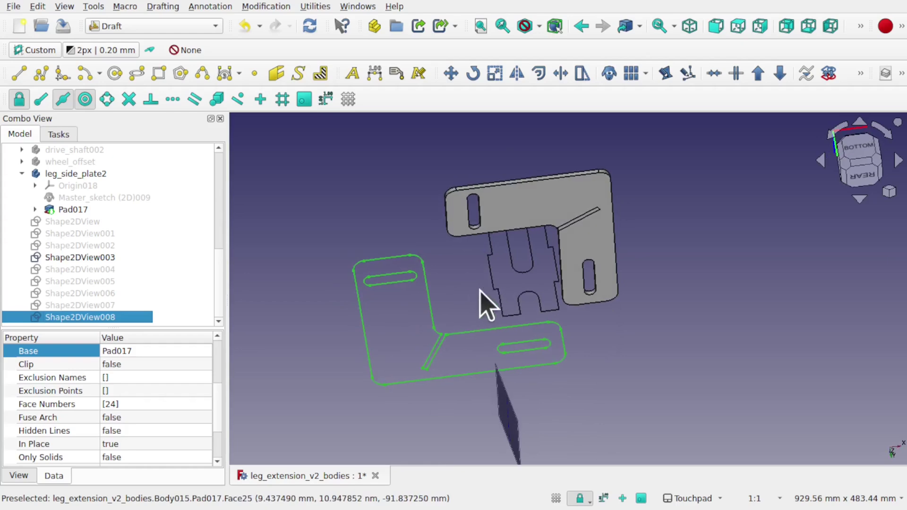
alt+drag(532, 257, 542, 300)
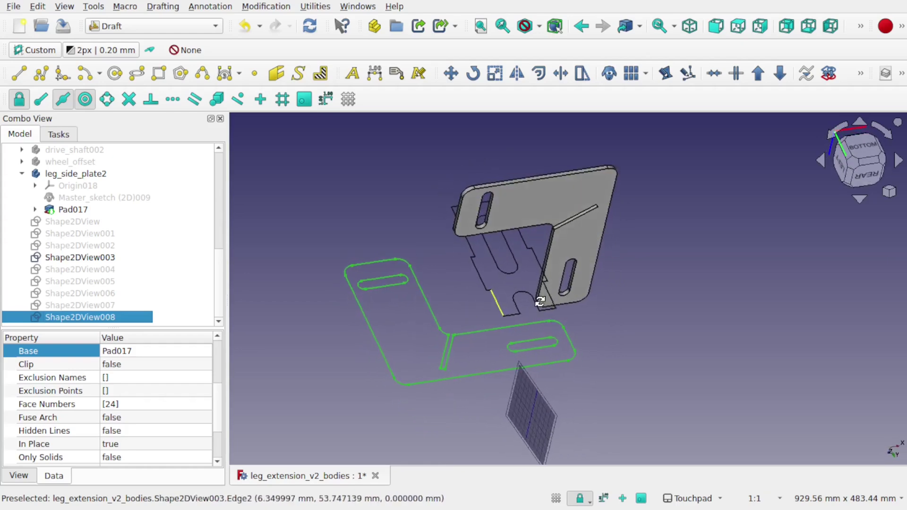
click(534, 218)
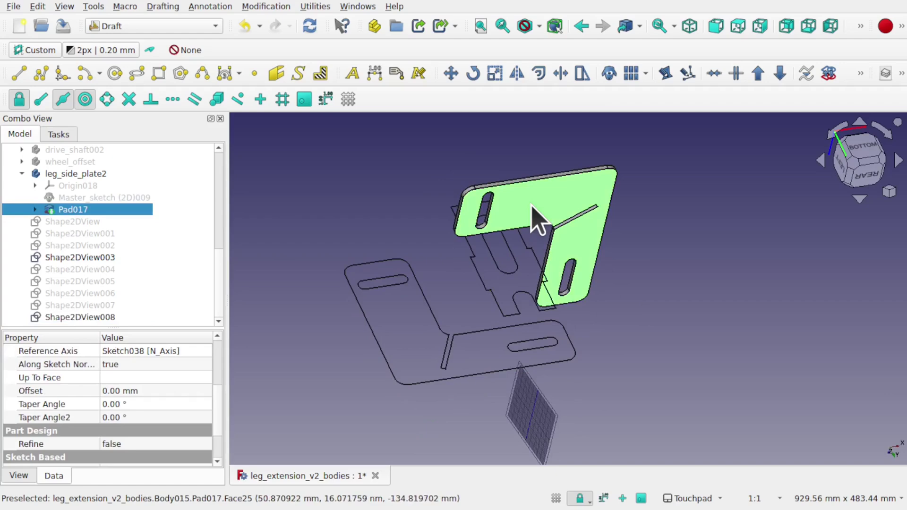
Step: Create an extra Shape 2D view, Shape2DView009, and delete it again
click(274, 8)
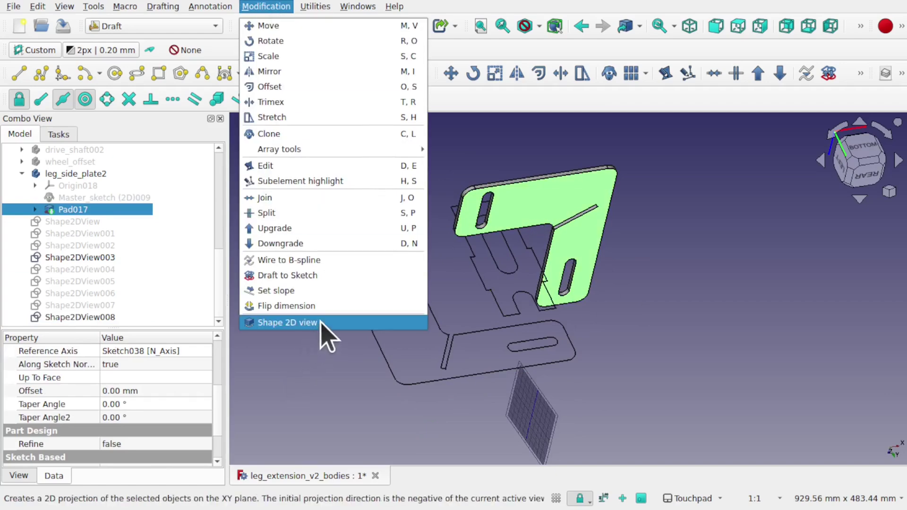
click(287, 322)
alt+drag(569, 242, 508, 296)
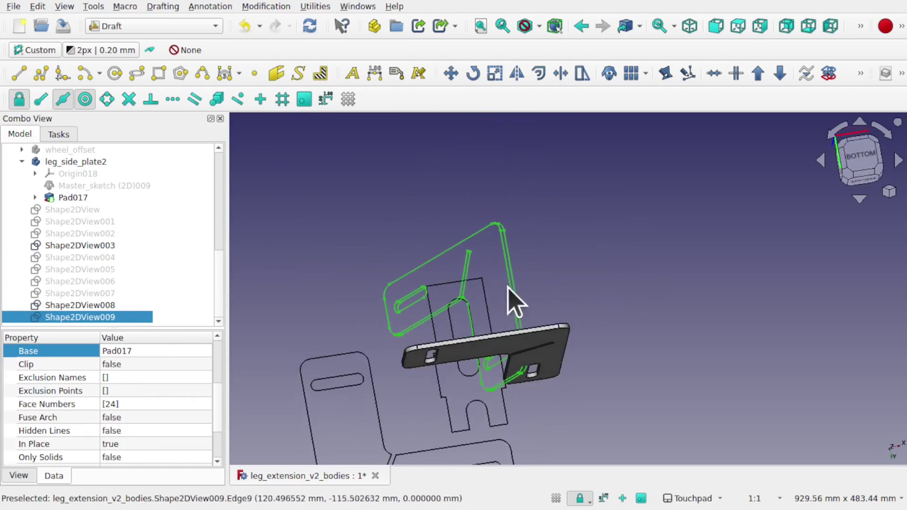
click(509, 279)
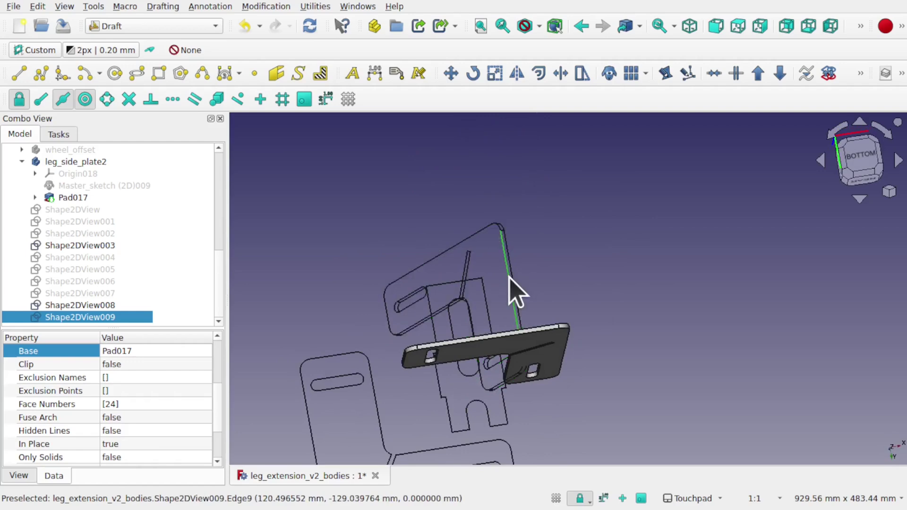
key(Delete)
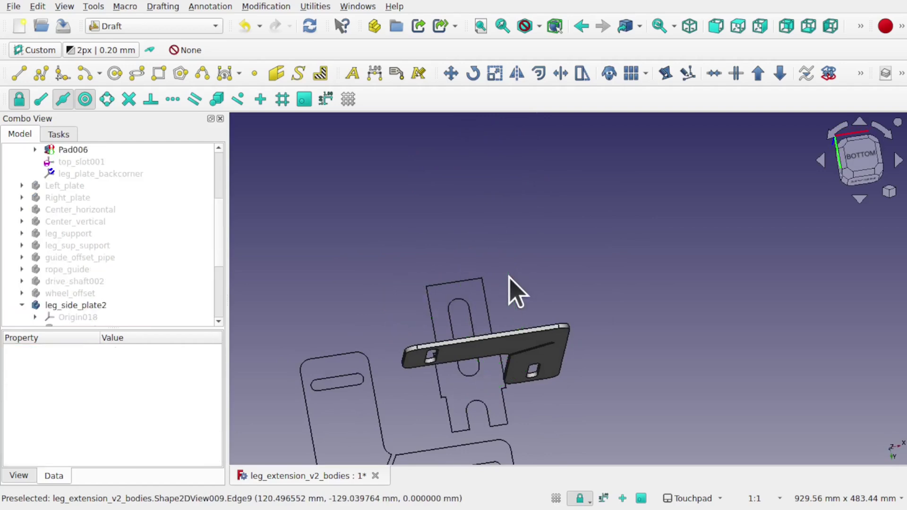
Step: Hide the solid Pad017 plate and bring the remaining flat outlines into view
click(502, 330)
key(space)
click(500, 339)
shift+middle_drag(462, 360, 475, 295)
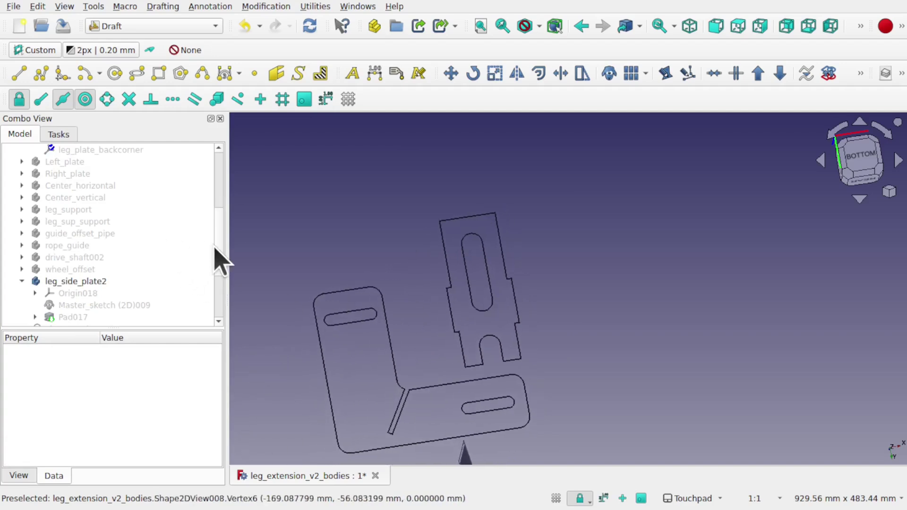
scroll(222, 264, up, 4)
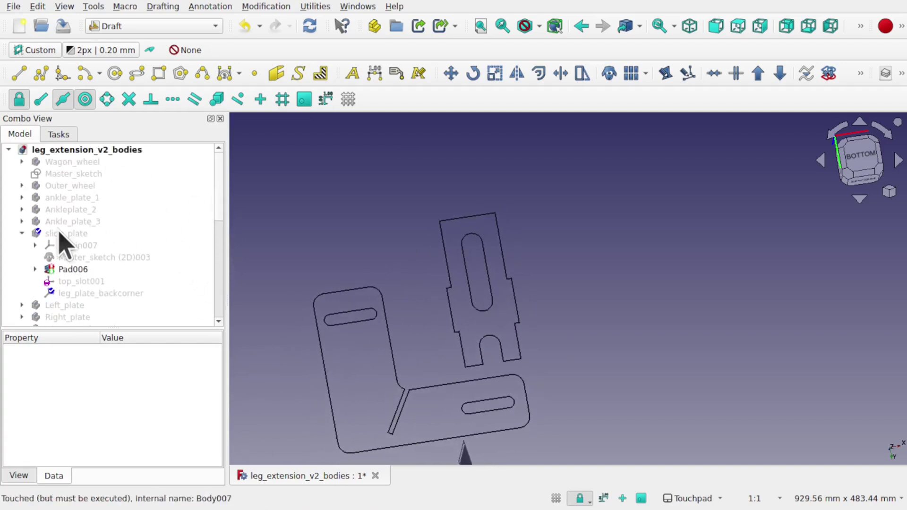
Step: Show Ankle_plate_3 and hide its Origin005 planes plus the ankleplate1 and ankleplate2 binders
click(21, 233)
click(78, 221)
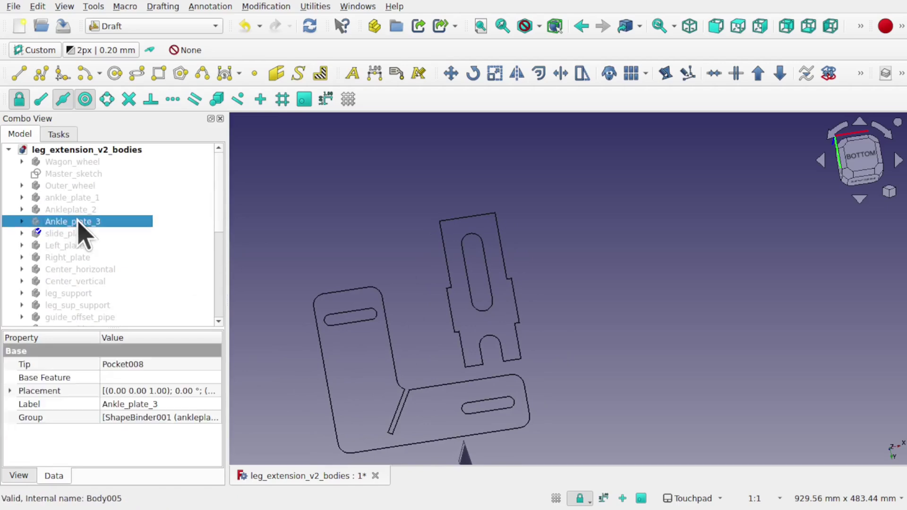
key(space)
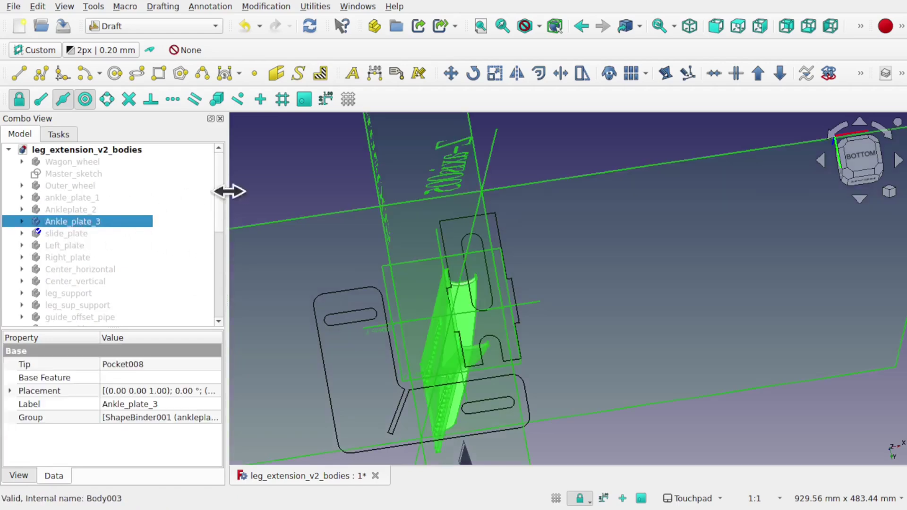
click(21, 222)
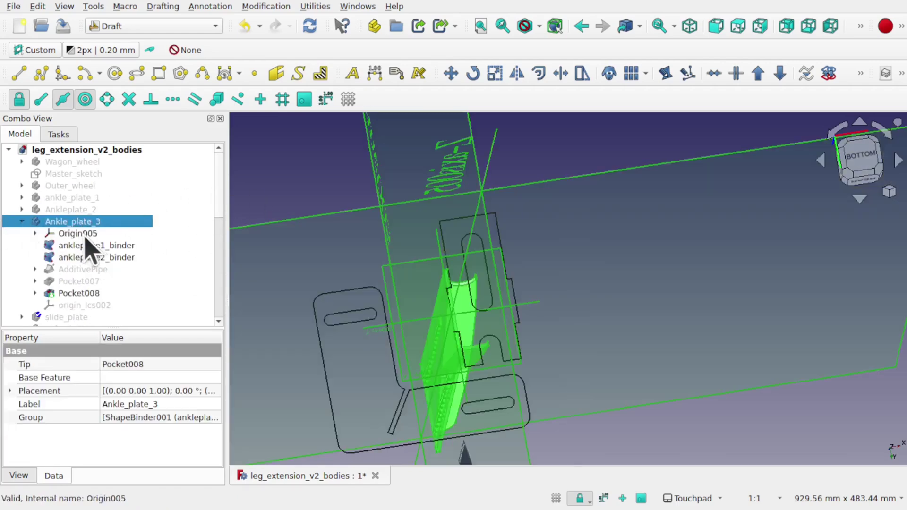
click(88, 235)
key(space)
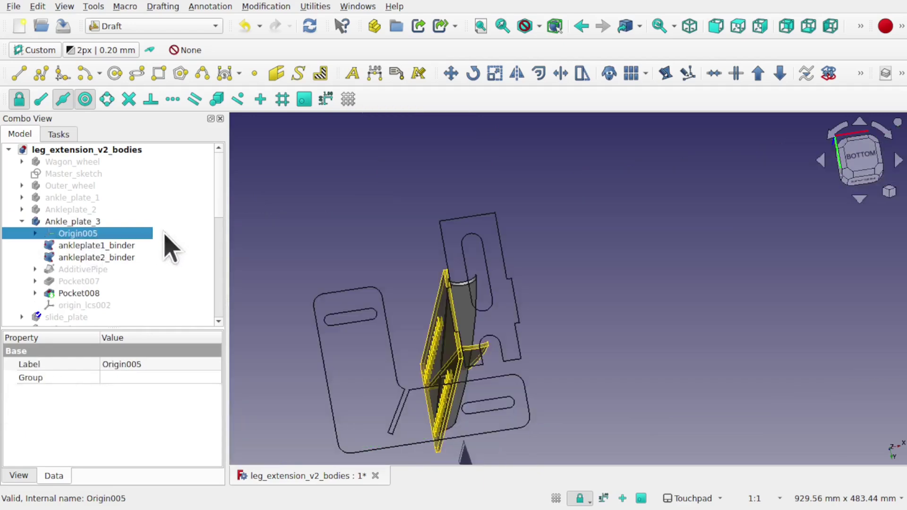
click(101, 246)
ctrl+click(113, 257)
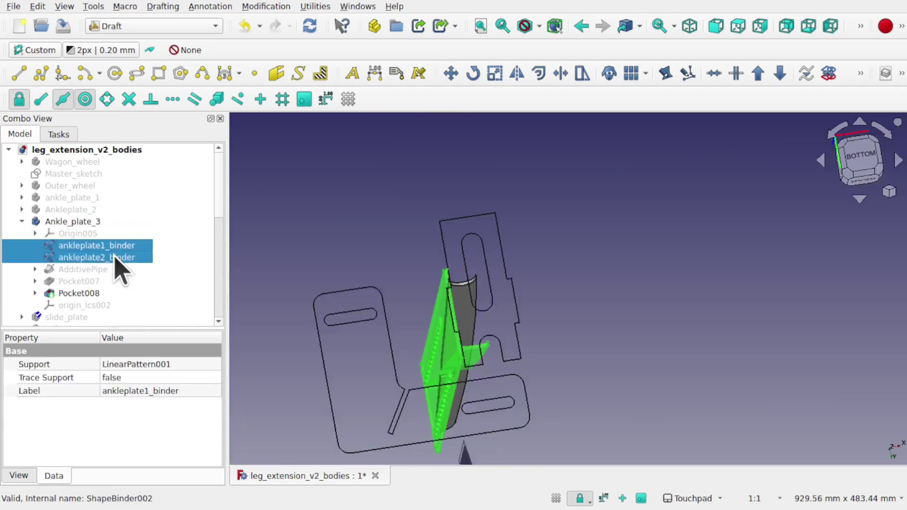
key(space)
Step: View the model from the right and turn on the origin axis cross
shift+drag(507, 324, 458, 349)
mouse_move(653, 367)
shift+mouse_down()
mouse_move(633, 308)
mouse_move(674, 374)
mouse_move(546, 233)
mouse_move(614, 385)
mouse_move(640, 324)
mouse_move(645, 378)
shift+mouse_up()
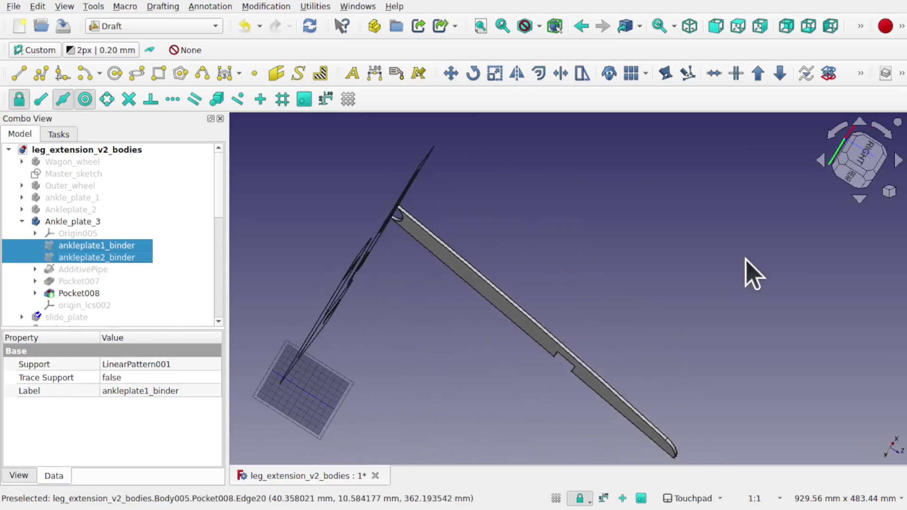
click(864, 155)
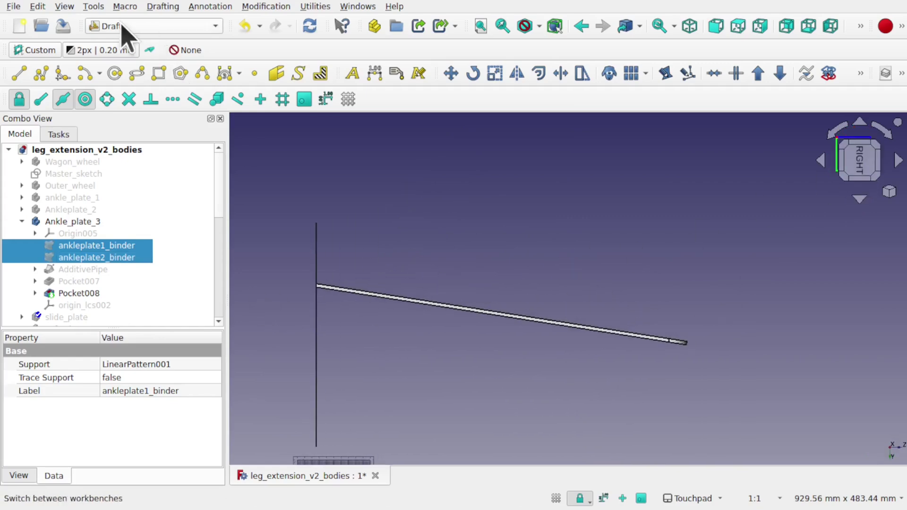
click(65, 6)
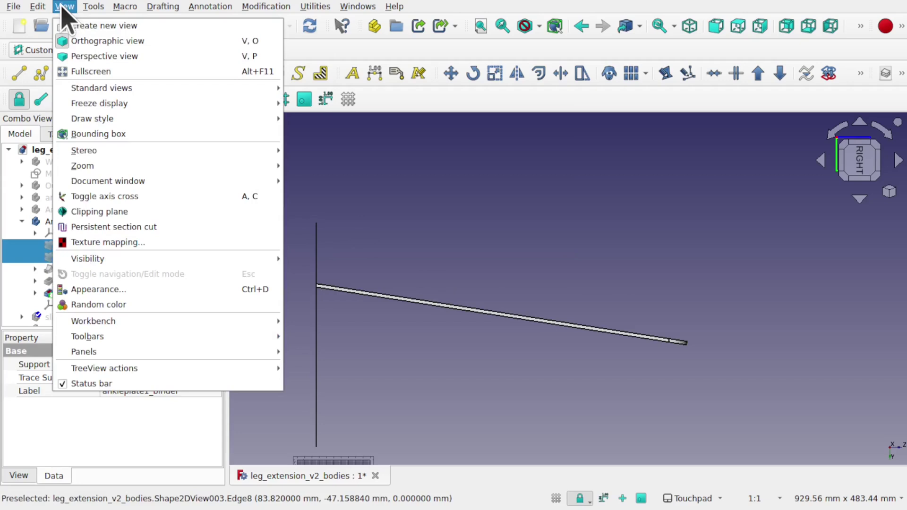
click(124, 196)
Step: Orbit to the rear view and select the Pocket008 plate
shift+drag(443, 324, 449, 304)
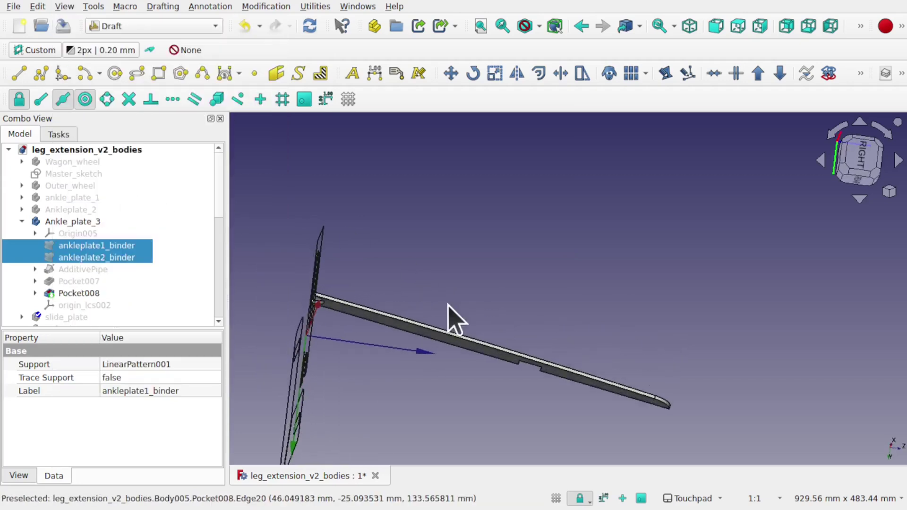
shift+drag(440, 262, 445, 284)
shift+drag(459, 316, 486, 289)
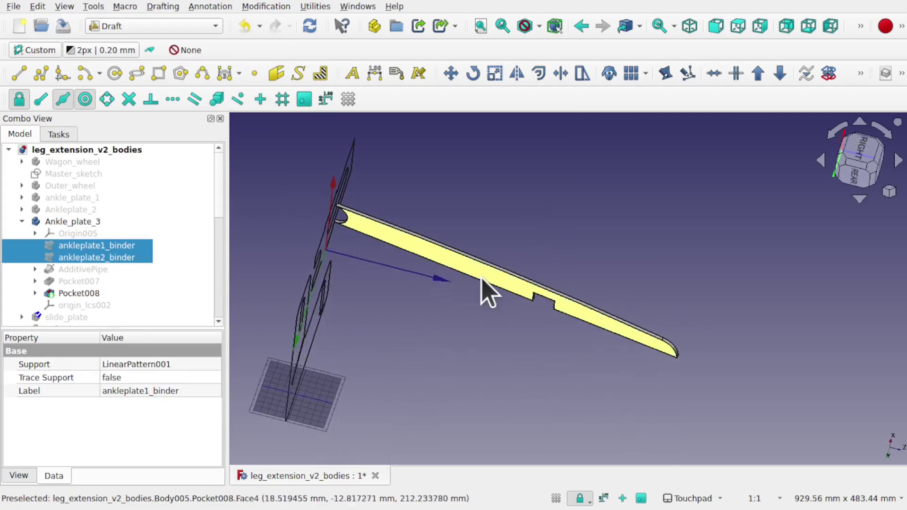
click(856, 180)
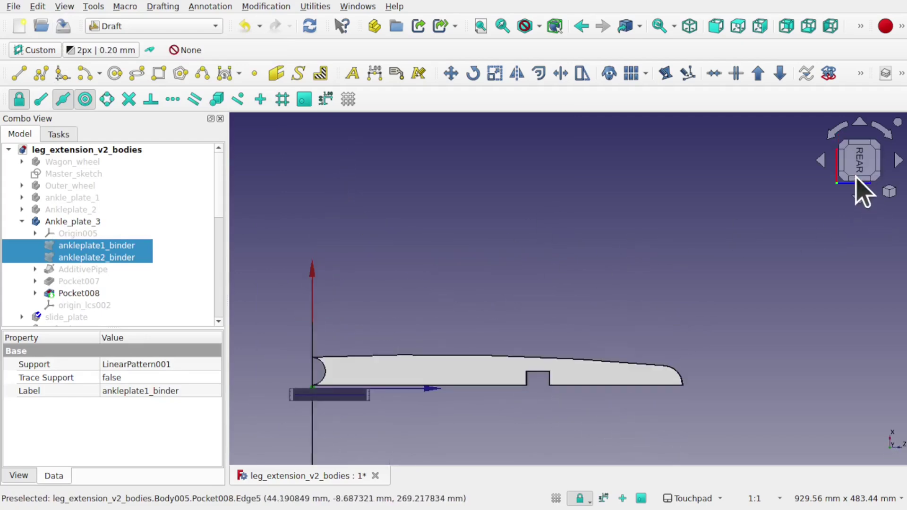
click(386, 373)
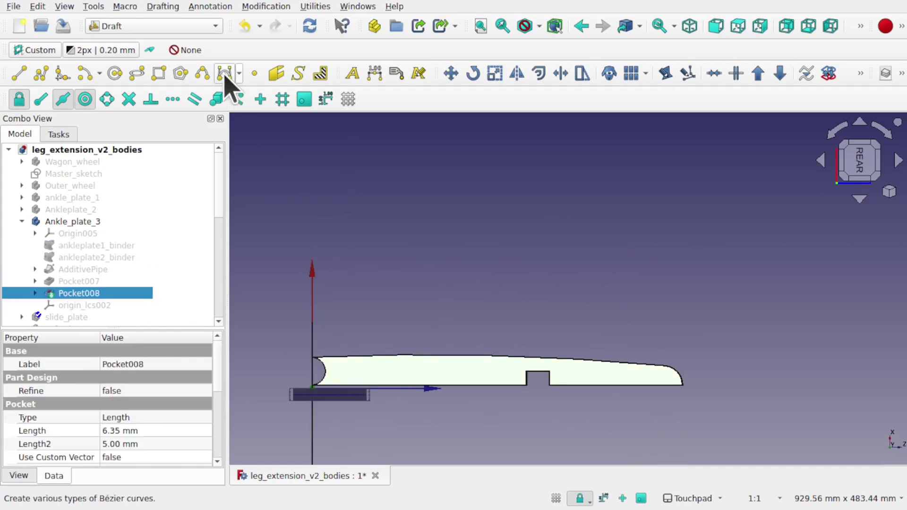
Step: Create a Shape 2D view of Pocket008, then hide the solid Pocket008 plate
click(266, 7)
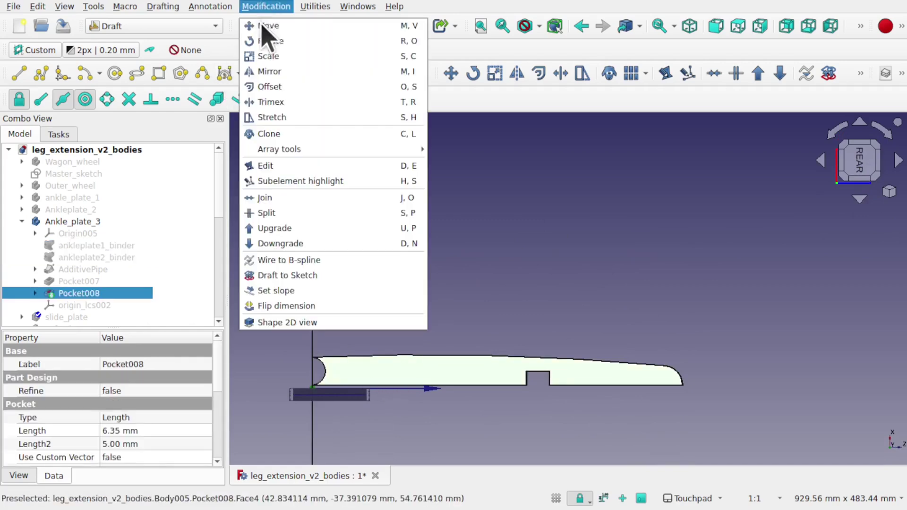
click(303, 320)
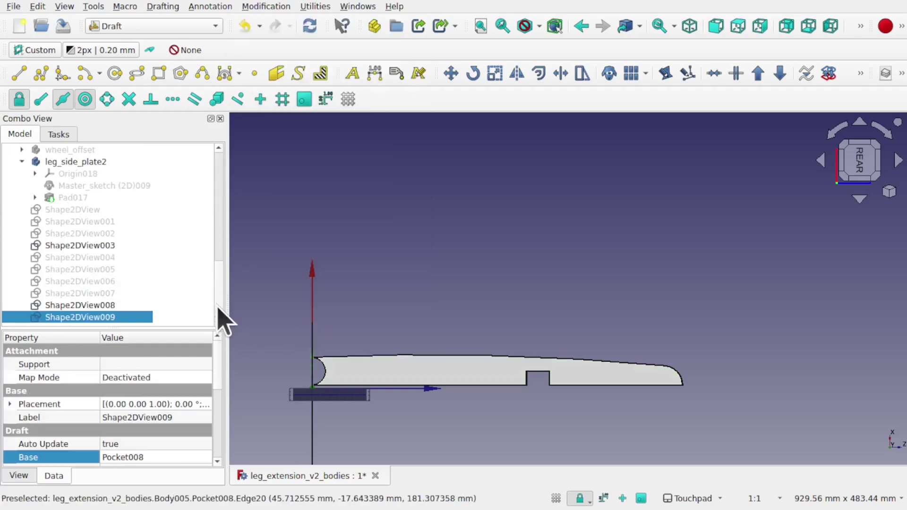
alt+drag(411, 275, 440, 341)
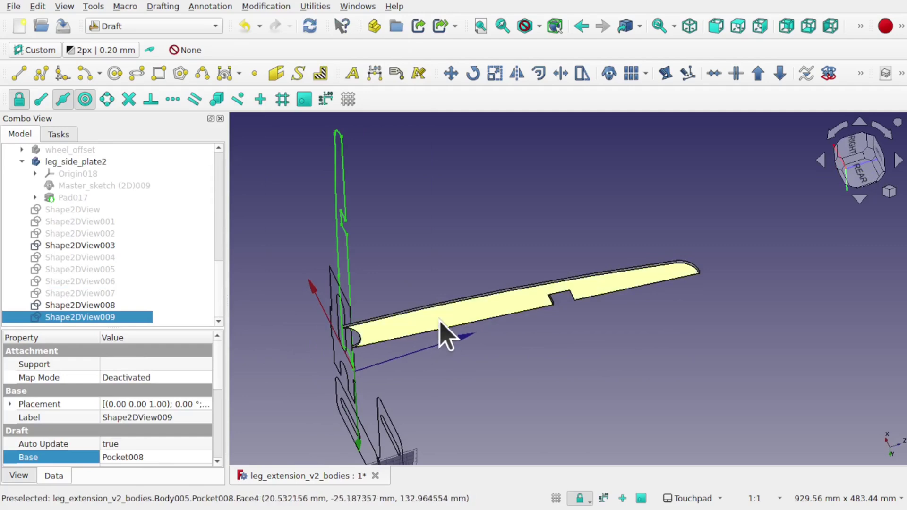
click(439, 321)
key(space)
alt+drag(350, 306, 552, 271)
alt+drag(347, 323, 440, 316)
shift+drag(440, 316, 694, 332)
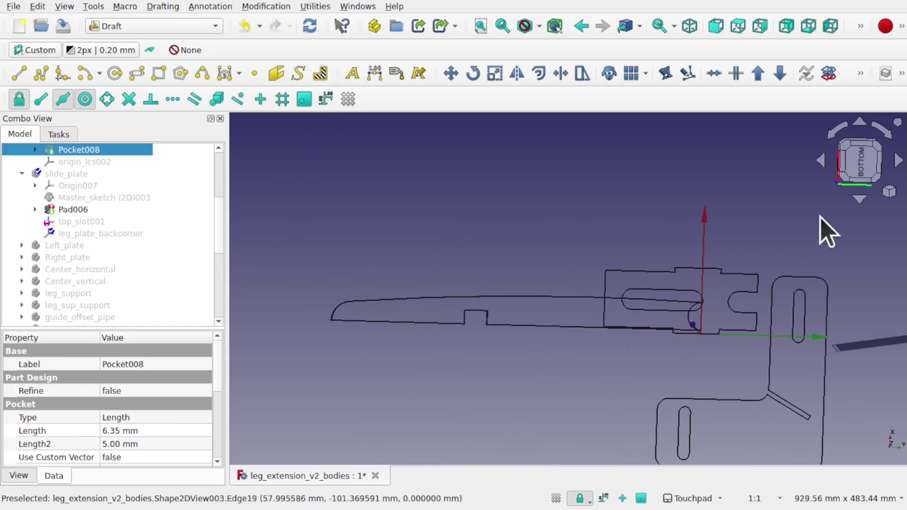
click(861, 167)
scroll(527, 333, up, 4)
scroll(527, 333, up, 6)
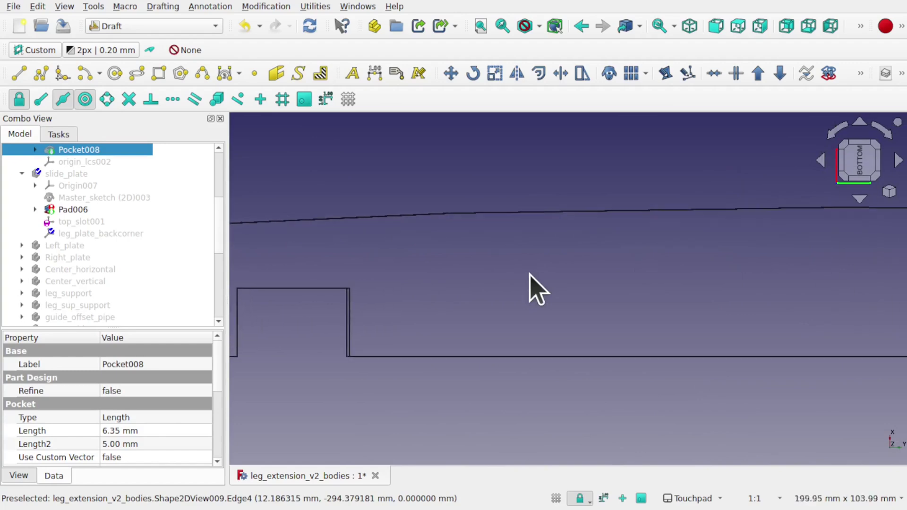
scroll(299, 347, up, 7)
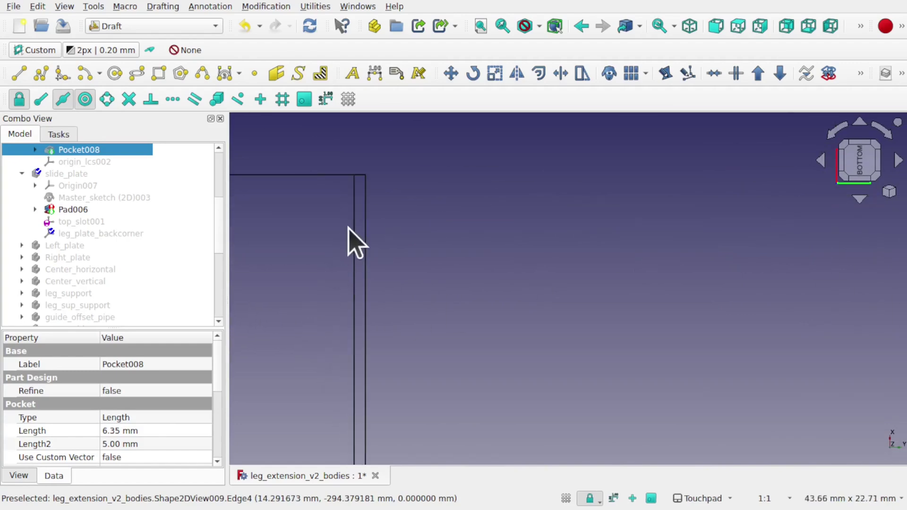
click(354, 242)
scroll(463, 259, down, 1)
scroll(463, 257, down, 14)
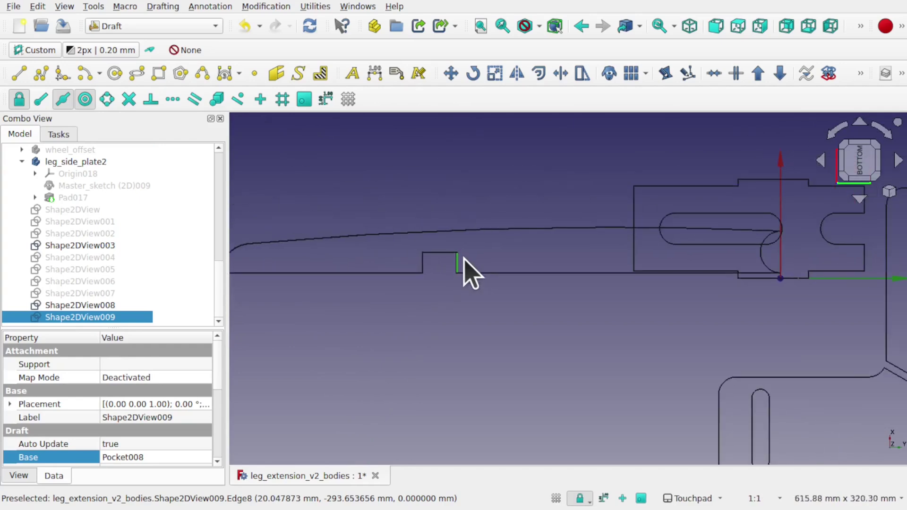
scroll(465, 272, down, 2)
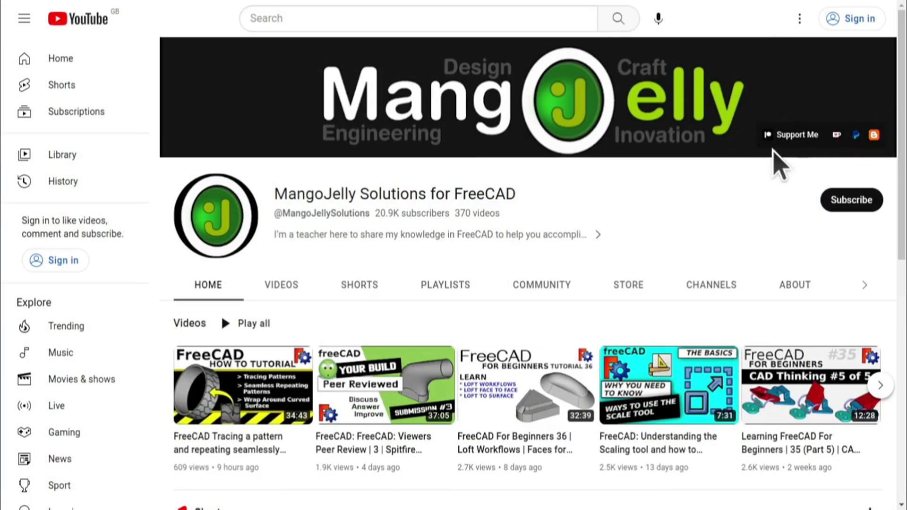
Step: Open the MangoJelly Solutions channel's About tab and scroll through its description
click(785, 281)
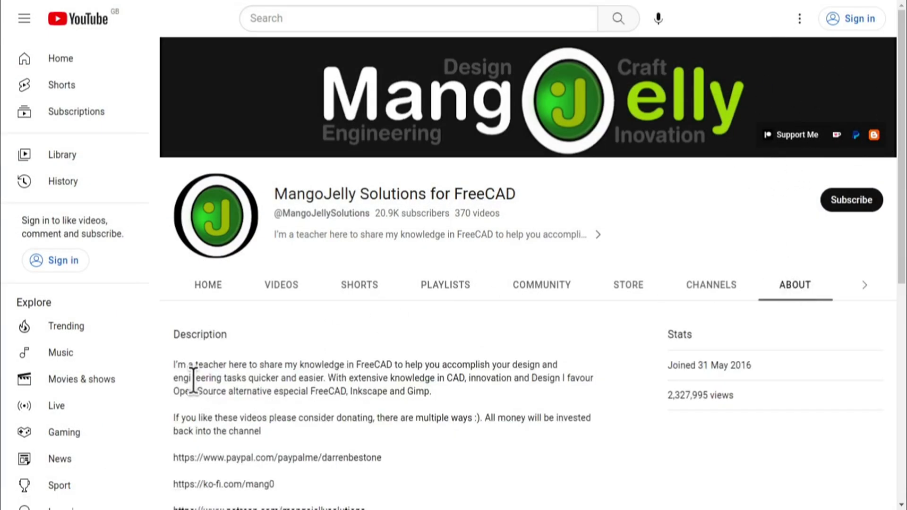
scroll(195, 391, down, 3)
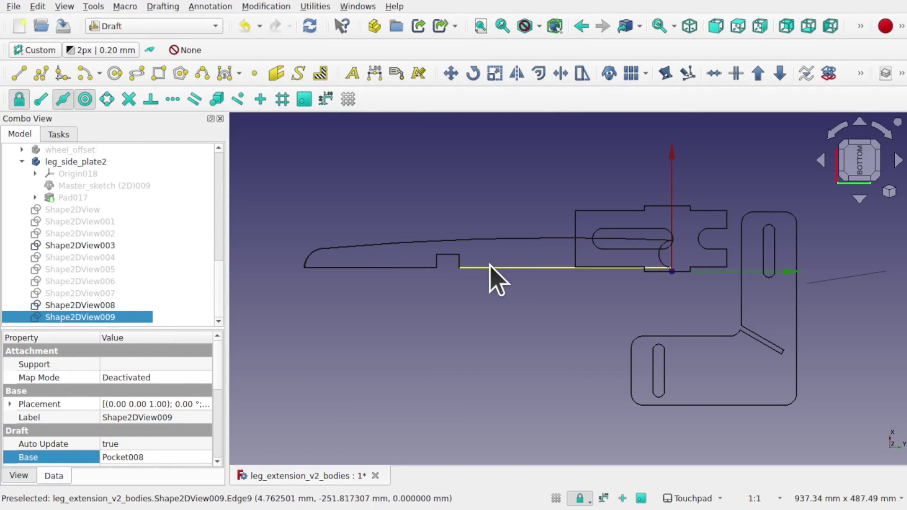
Step: Delete Shape2DView009 and hide the Shape2DView003 and Shape2DView008 outlines
key(Delete)
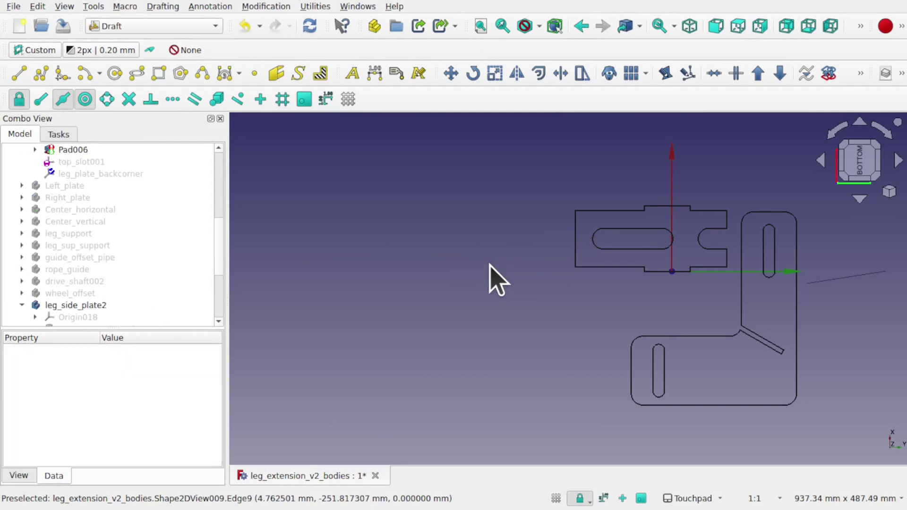
click(622, 266)
key(space)
click(687, 337)
key(space)
Step: Re-centre the view, collapse the slide_plate branch, and select Pocket008 in the tree
shift+middle_drag(695, 276, 487, 347)
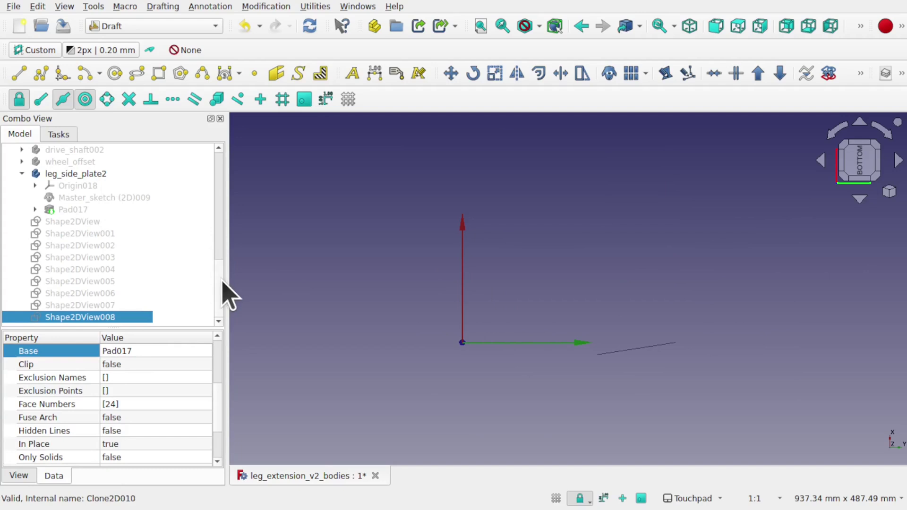
scroll(222, 282, up, 10)
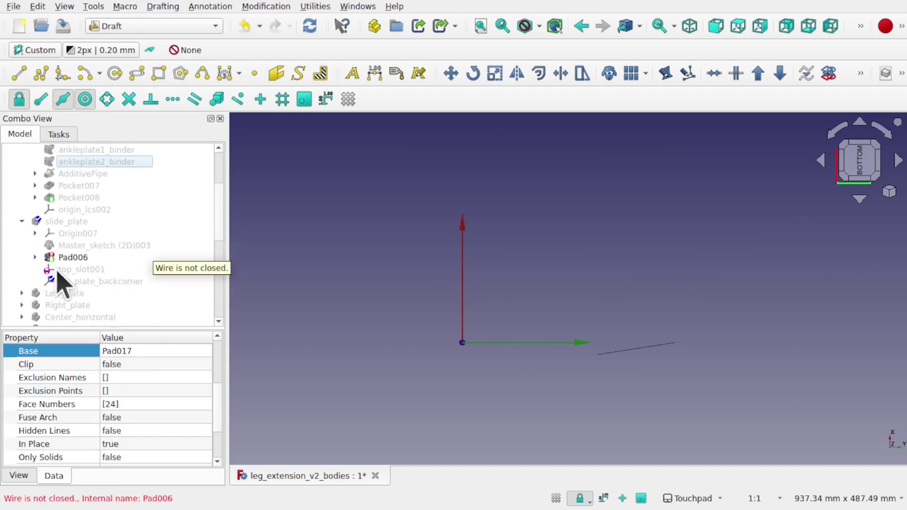
click(21, 222)
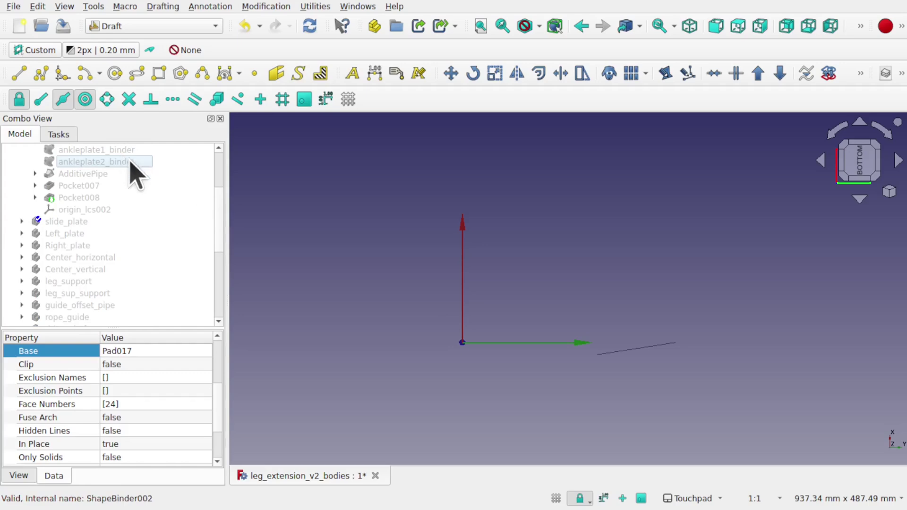
click(219, 149)
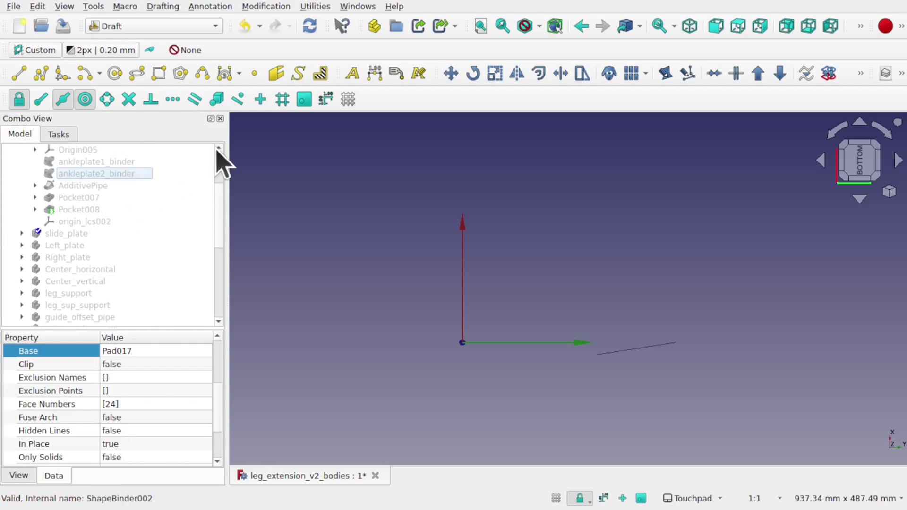
click(218, 149)
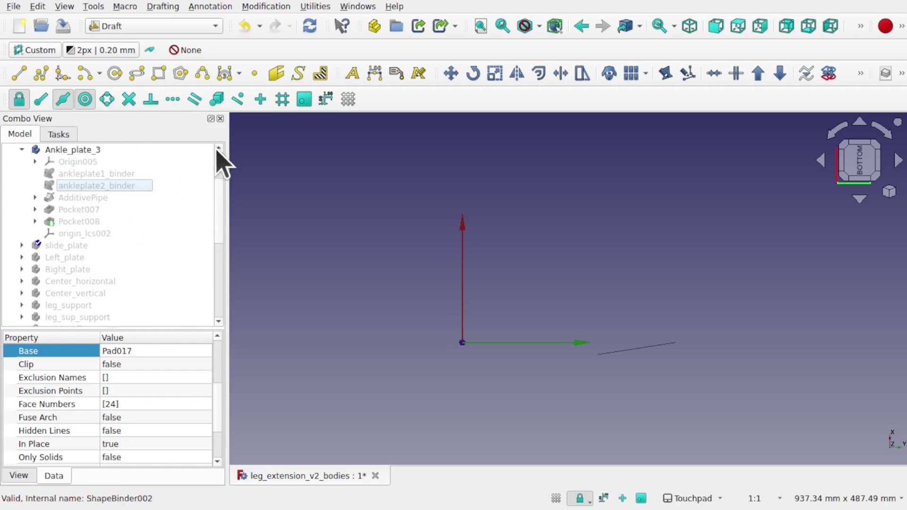
click(79, 221)
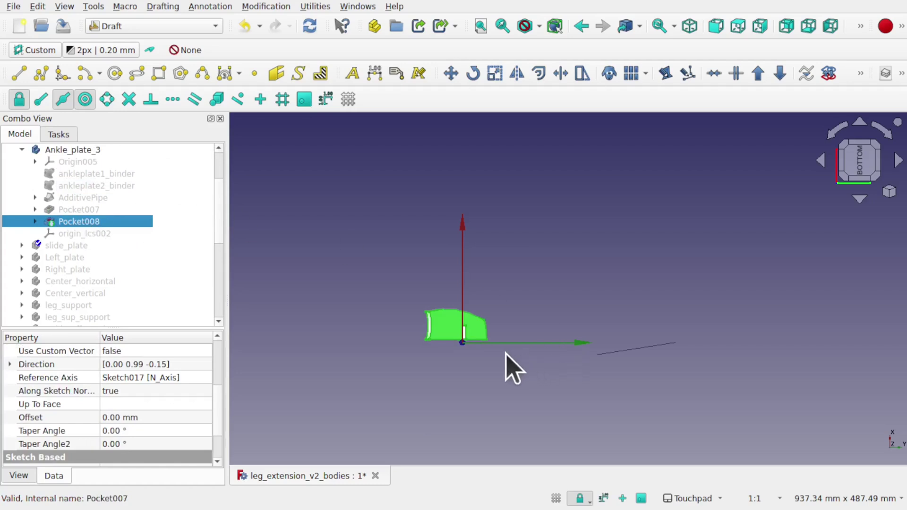
Step: Align the Draft working plane to a face of the Pocket008 plate
shift+drag(491, 345, 440, 333)
click(551, 330)
shift+drag(568, 325, 482, 360)
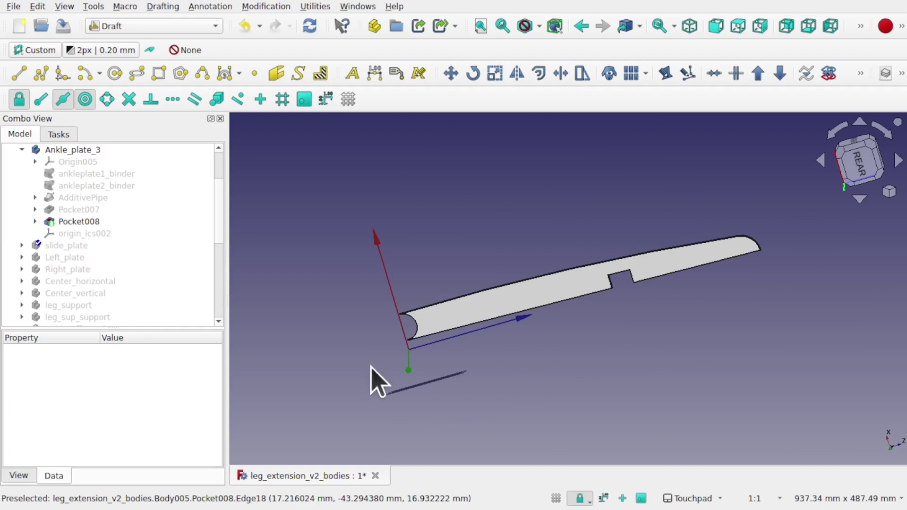
click(564, 298)
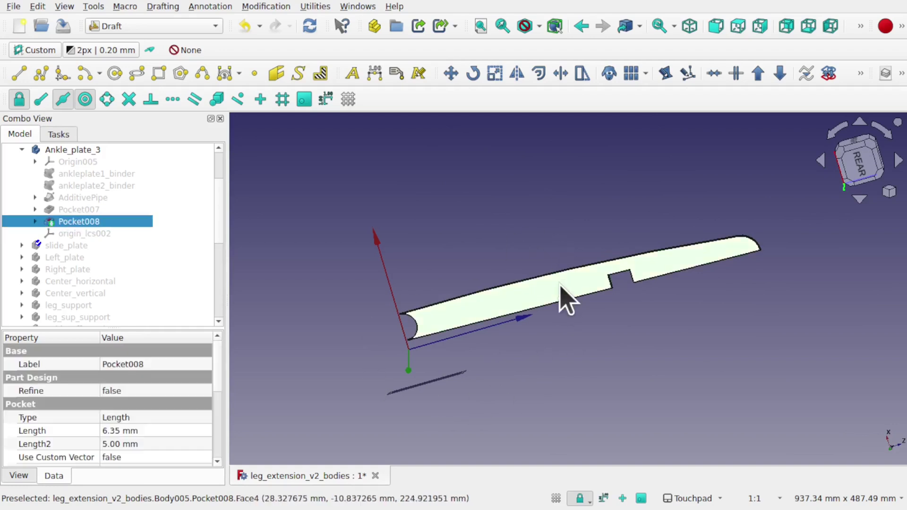
click(323, 7)
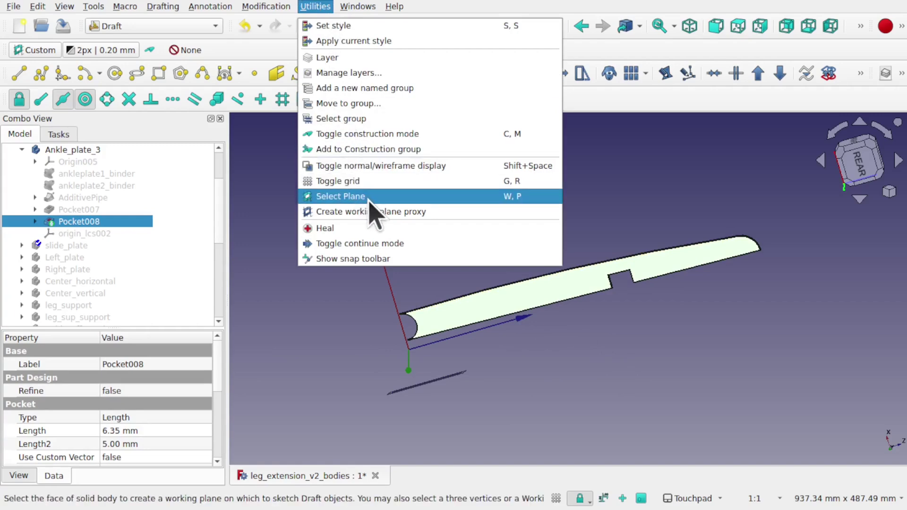
click(340, 195)
Step: Orbit to a zoomed-in rear view of the plate, deselect it, and bring up the Draft Utilities menu
alt+drag(587, 229, 593, 259)
middle_drag(532, 245, 551, 218)
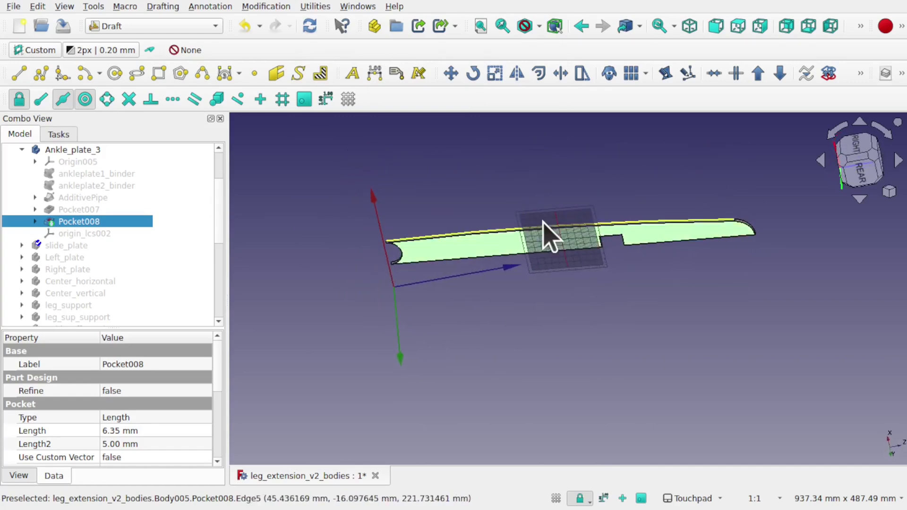
middle_drag(569, 251, 565, 212)
scroll(562, 264, up, 3)
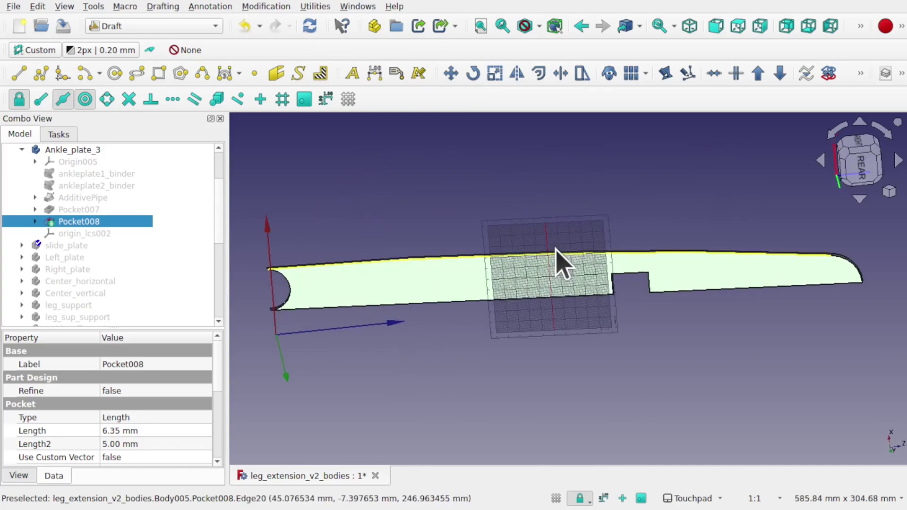
click(415, 181)
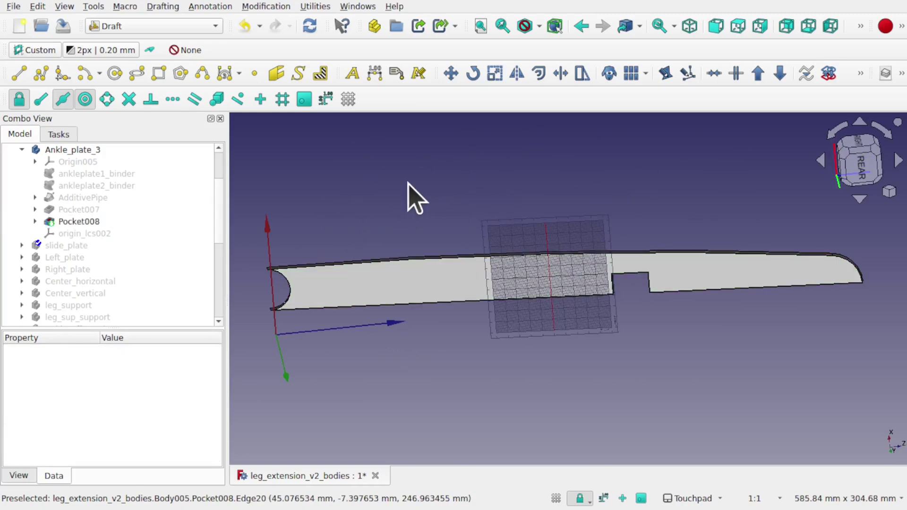
click(315, 6)
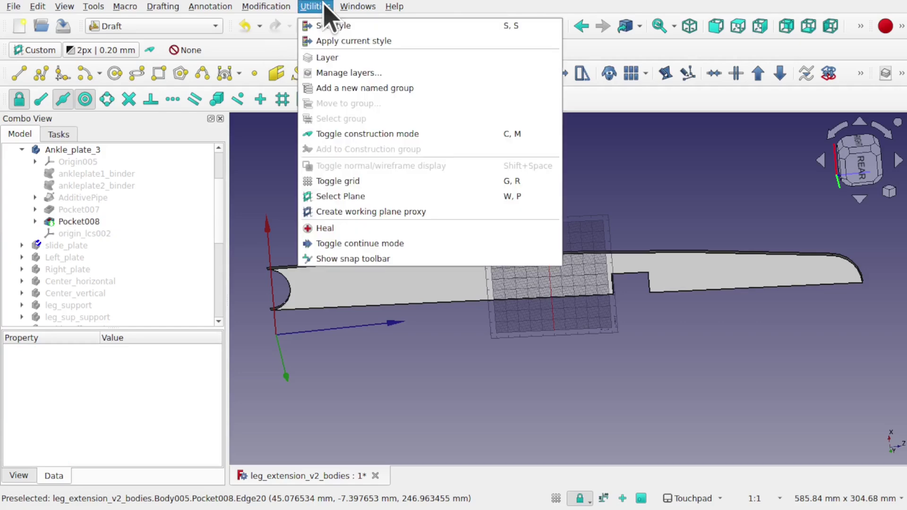
Step: Centre the view on the Draft working plane and pan until the plate's notch sits over the grid
click(371, 196)
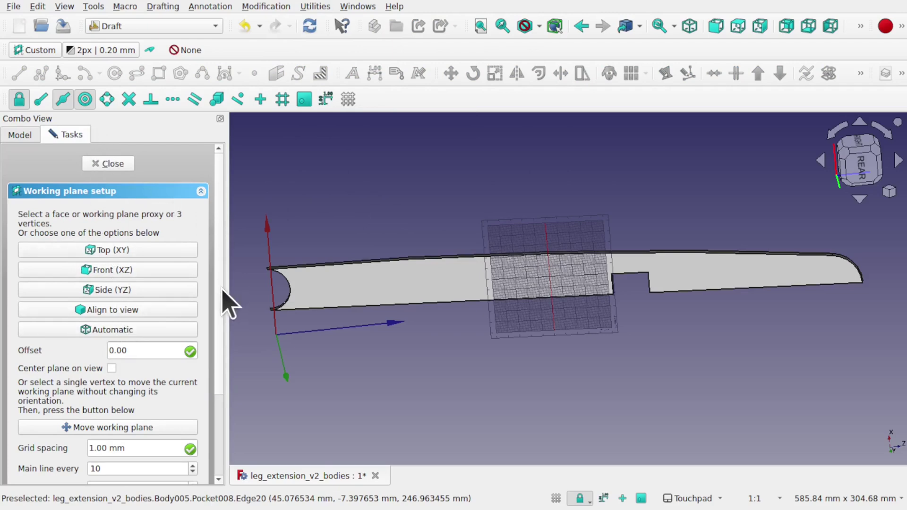
scroll(222, 340, down, 4)
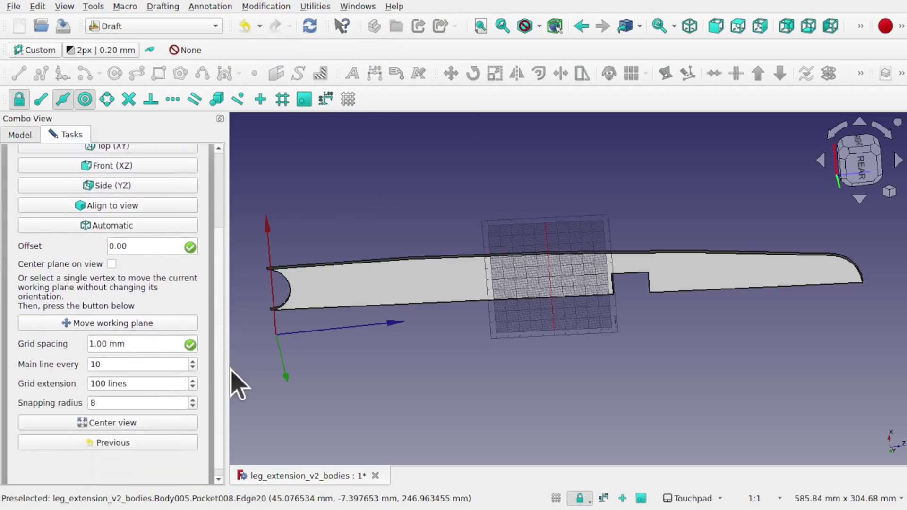
click(129, 414)
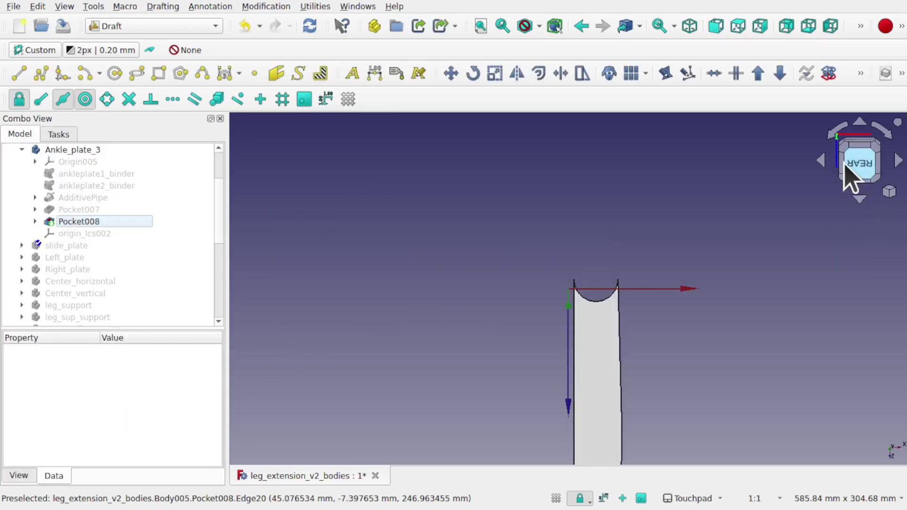
mouse_move(729, 352)
shift+mouse_down()
mouse_move(674, 249)
mouse_move(667, 178)
shift+mouse_up()
shift+drag(666, 340, 659, 297)
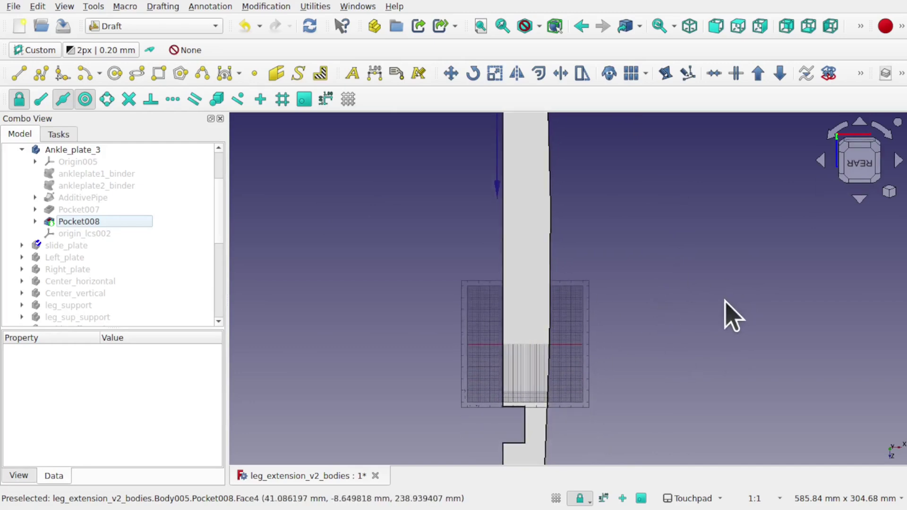
Step: Create a Shape 2D view projection of Pocket008, producing Shape2DView009
click(526, 221)
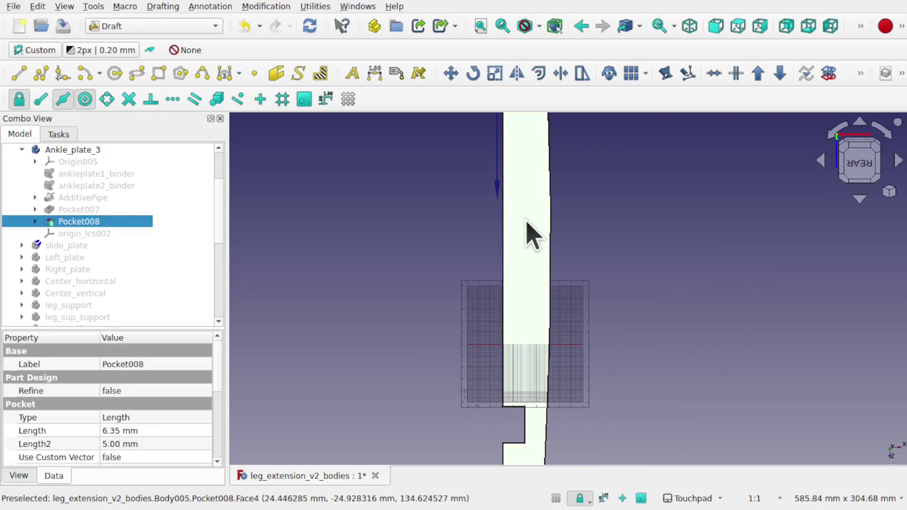
click(264, 7)
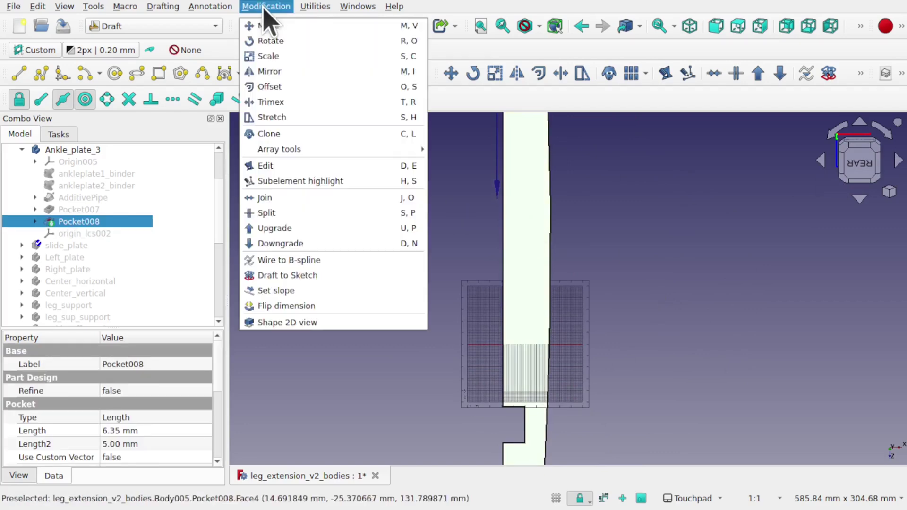
click(299, 324)
scroll(438, 326, down, 5)
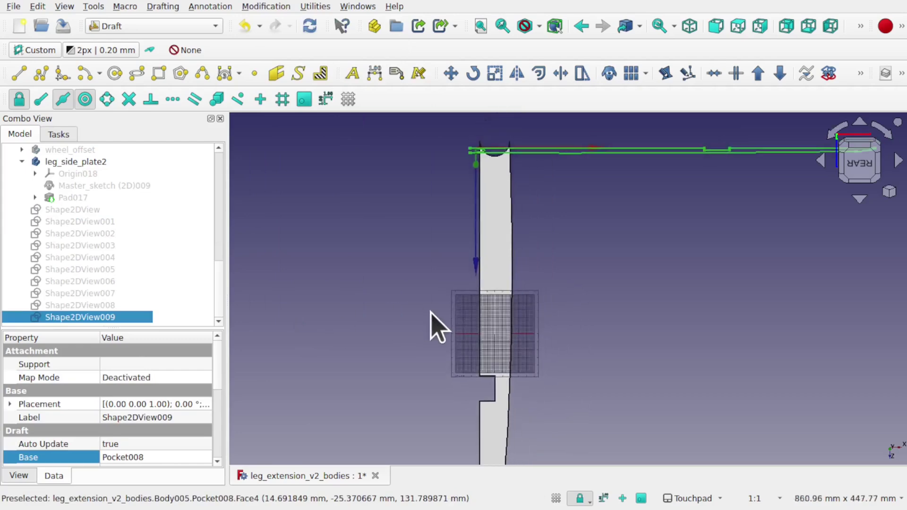
Step: Inspect the flat outline from the Bottom view, zooming and orbiting around its notch
middle_drag(538, 215, 523, 300)
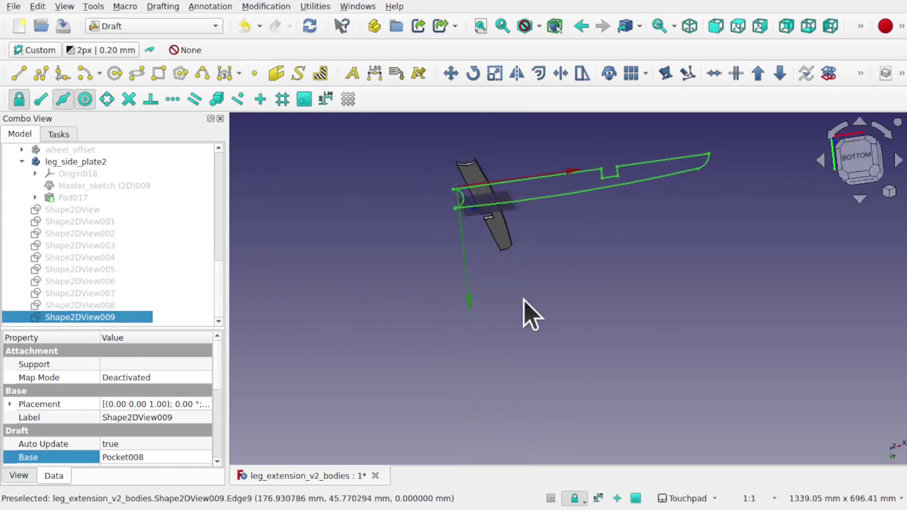
click(848, 165)
scroll(623, 199, up, 15)
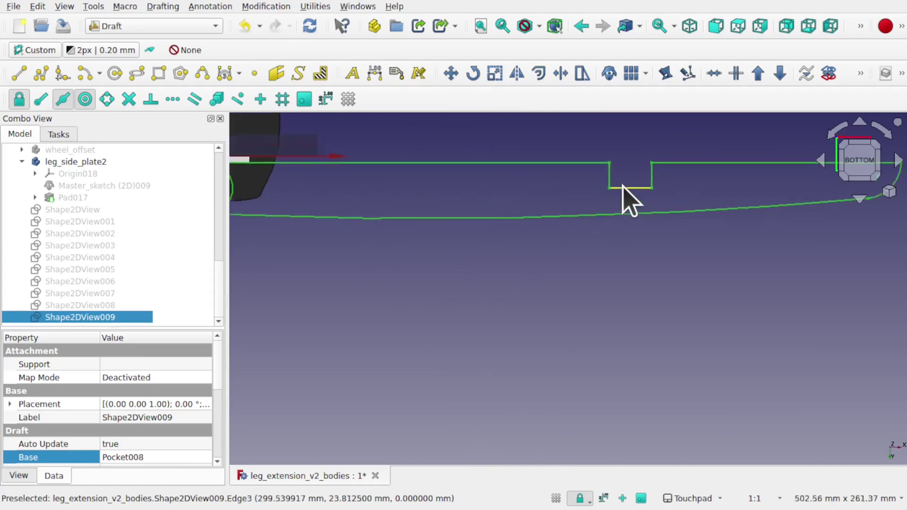
mouse_move(623, 199)
shift+mouse_down()
mouse_move(555, 282)
mouse_move(543, 327)
shift+mouse_up()
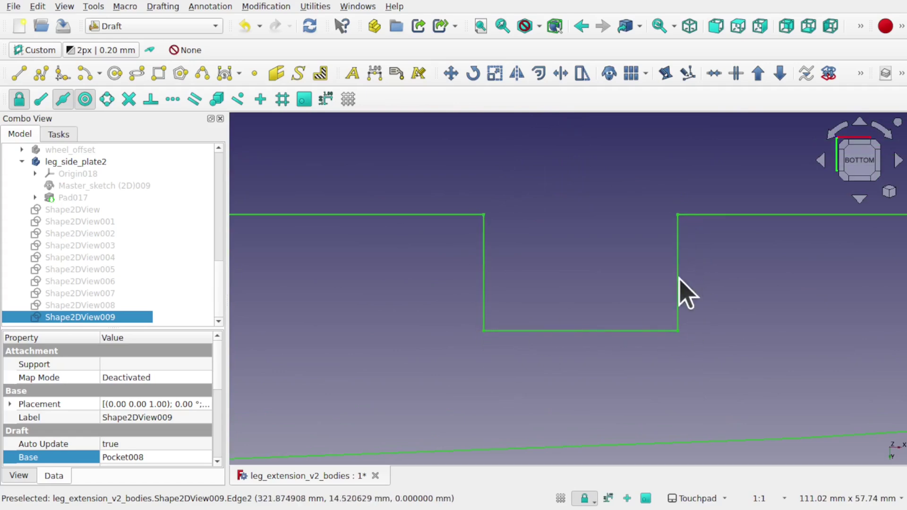
scroll(640, 299, down, 5)
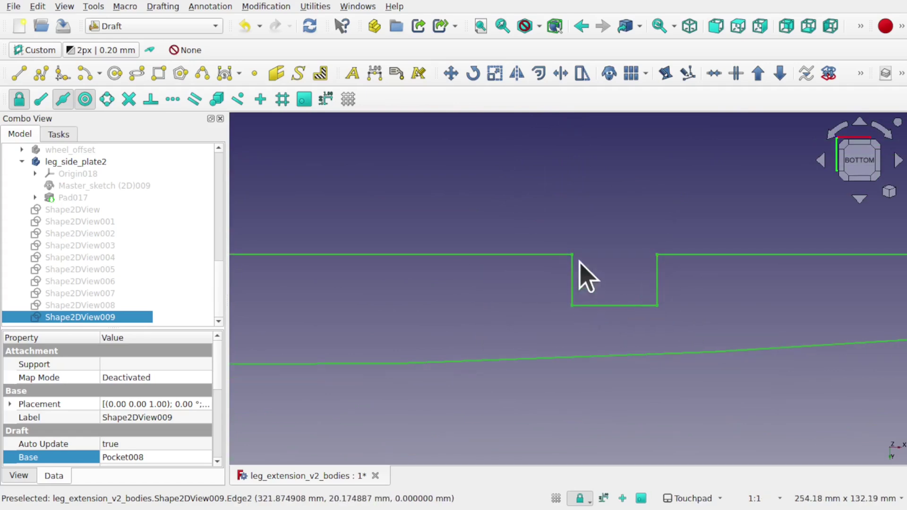
scroll(615, 311, down, 6)
scroll(616, 311, up, 1)
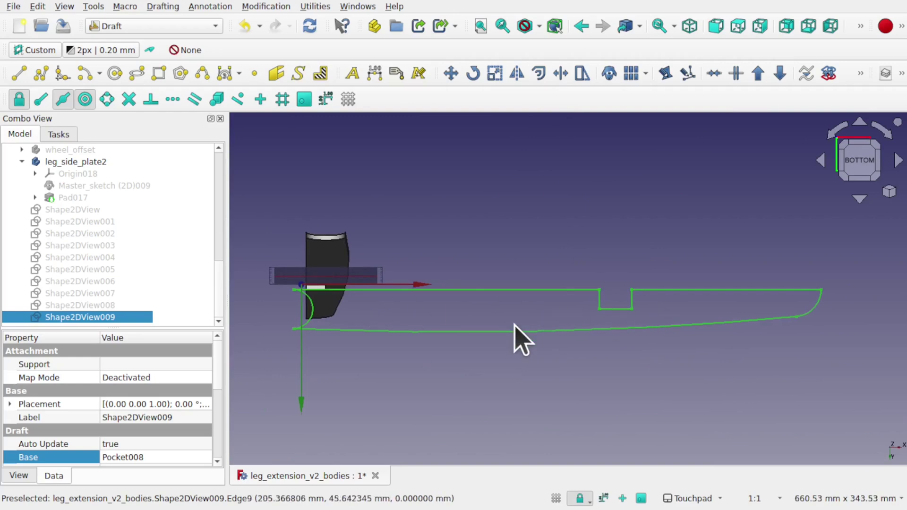
mouse_move(639, 317)
shift+mouse_down()
mouse_move(613, 281)
mouse_move(599, 296)
mouse_move(639, 324)
mouse_move(601, 328)
shift+mouse_up()
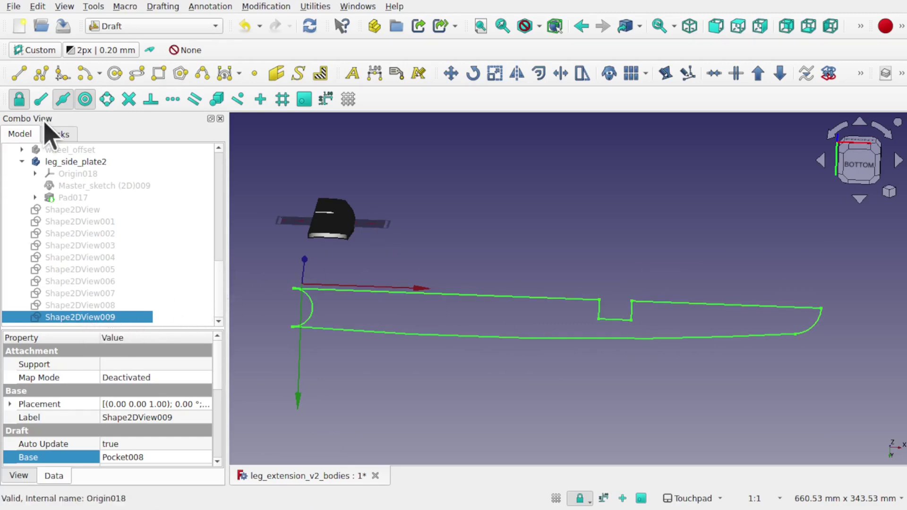
click(14, 7)
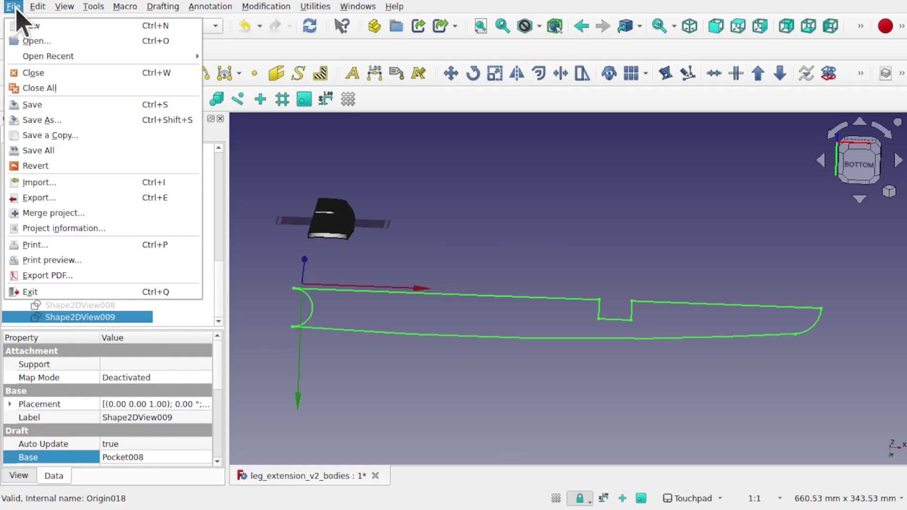
click(37, 197)
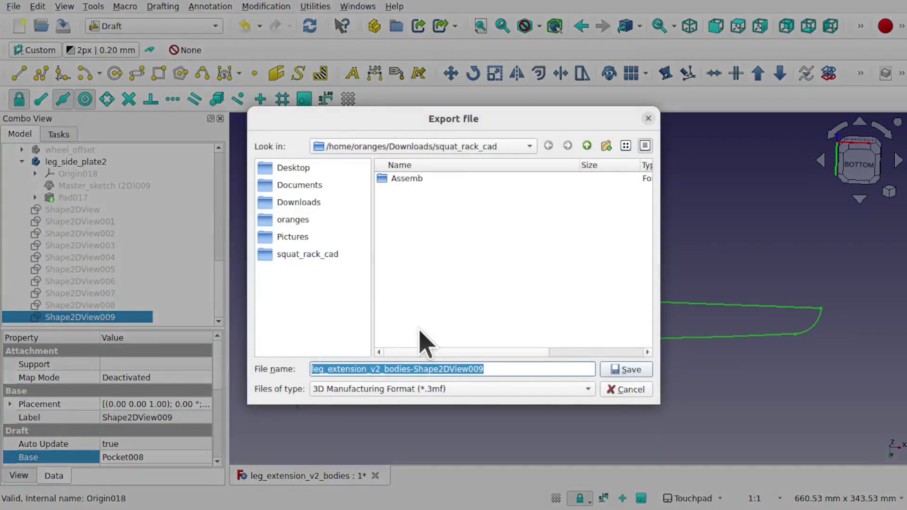
click(523, 386)
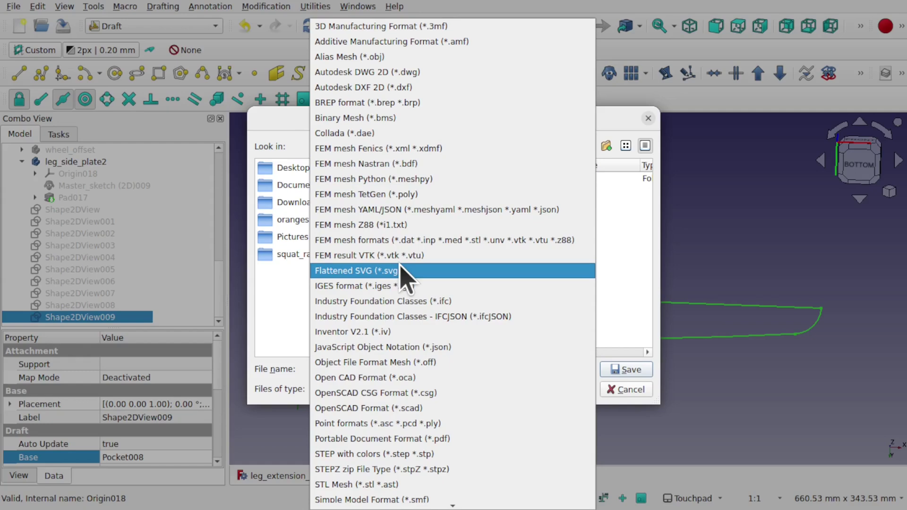
click(738, 405)
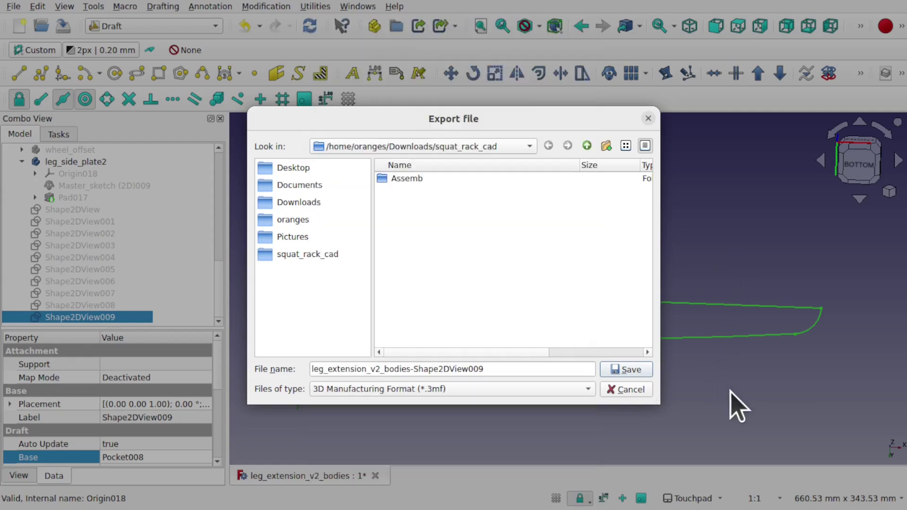
click(630, 389)
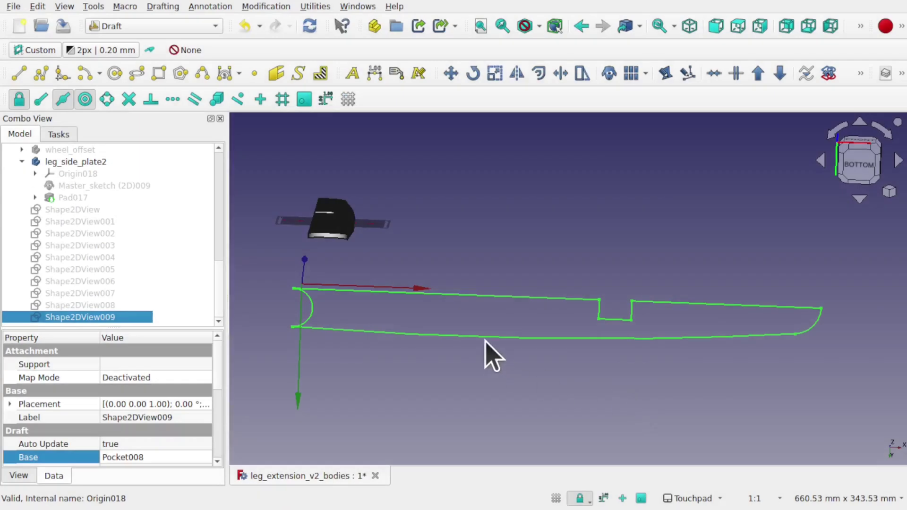
Step: Hide the Shape2DView009 projected outline and recentre the view on the leg plate
click(484, 340)
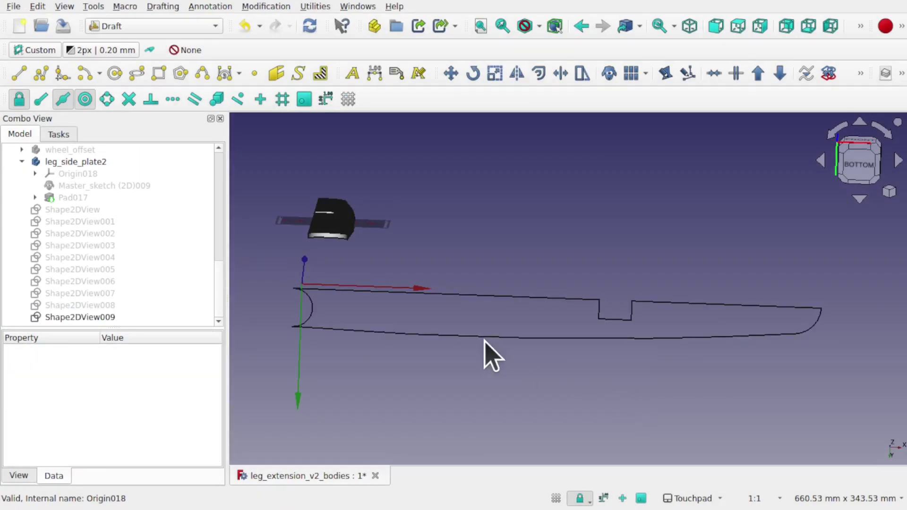
click(461, 335)
key(Delete)
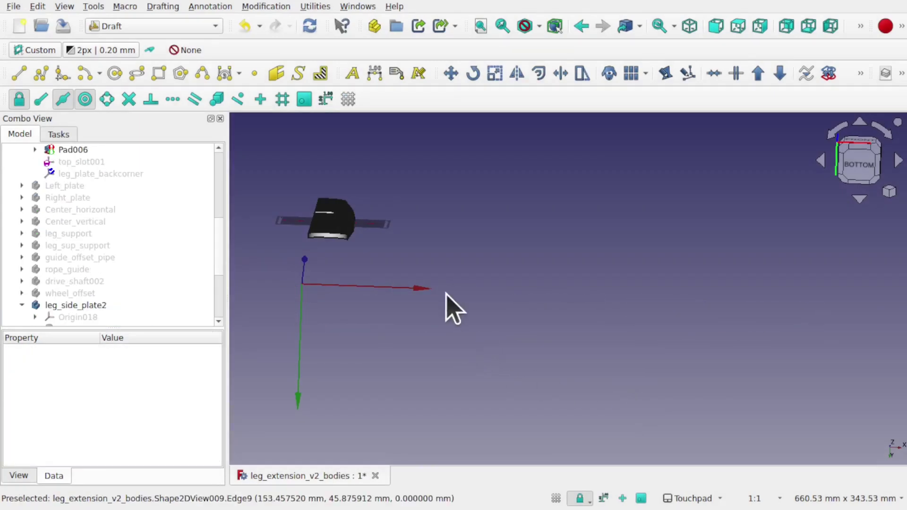
alt+middle_drag(383, 234, 369, 254)
shift+middle_drag(369, 254, 537, 324)
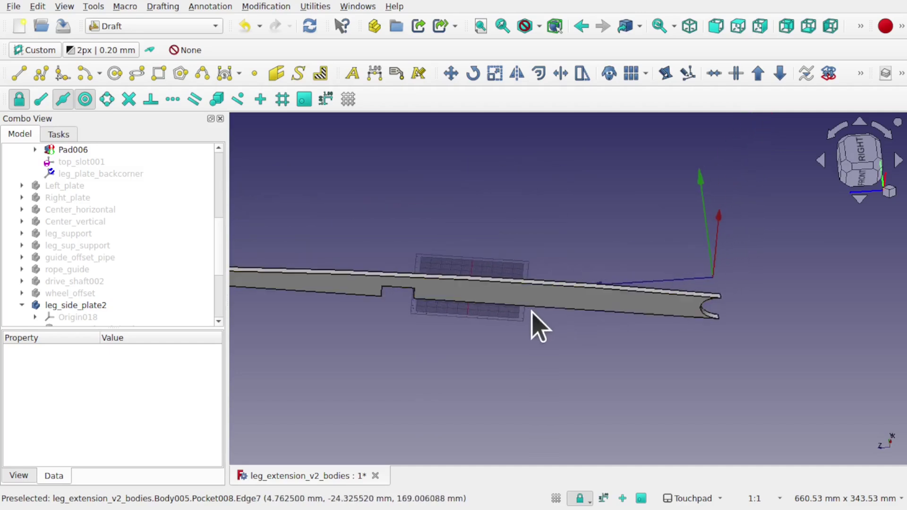
Step: Transform the Pocket008 plate with a rotation of about -51° and apply it
click(537, 313)
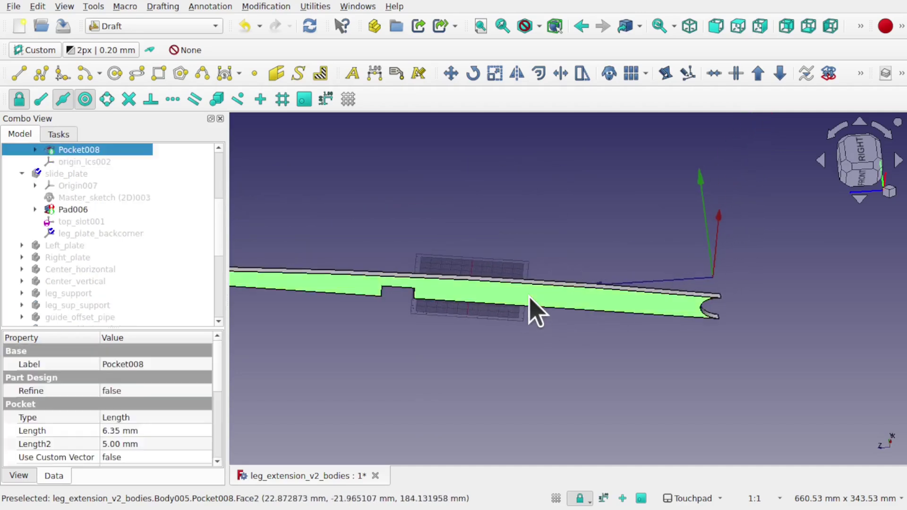
right_click(528, 297)
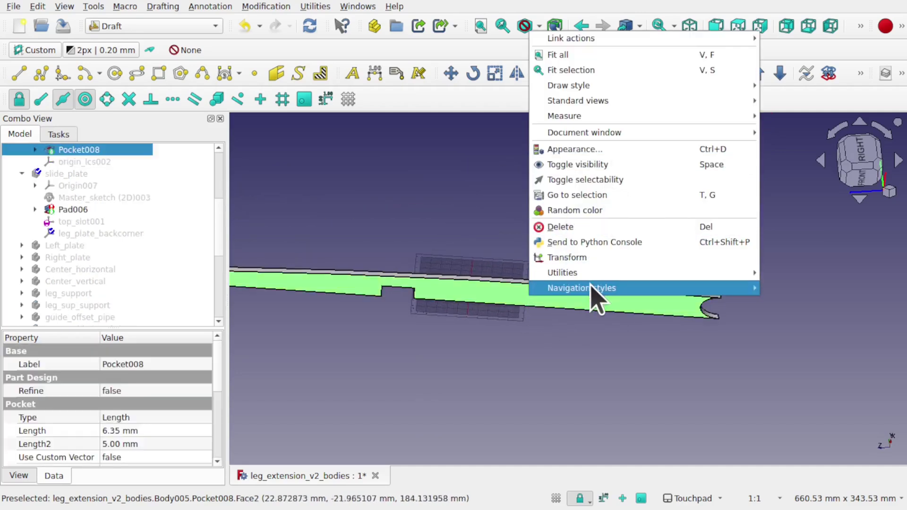
click(607, 259)
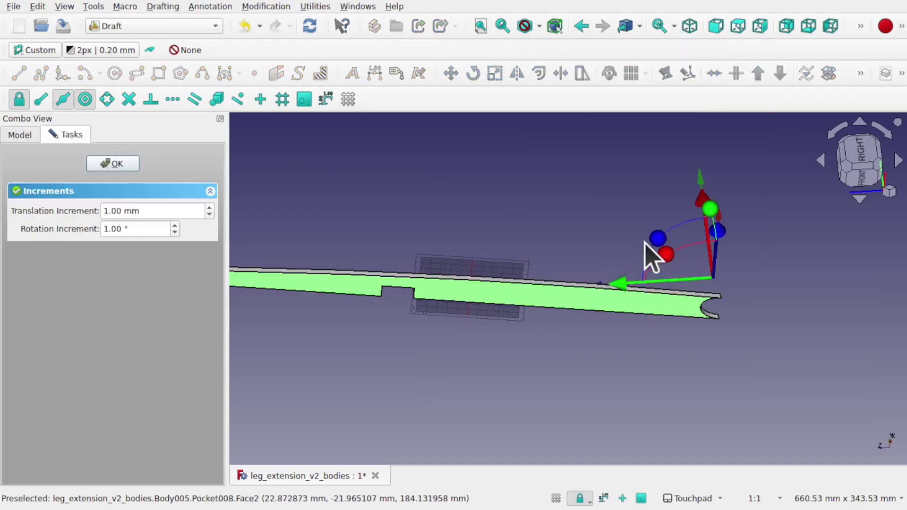
shift+drag(686, 219, 661, 248)
drag(674, 202, 548, 320)
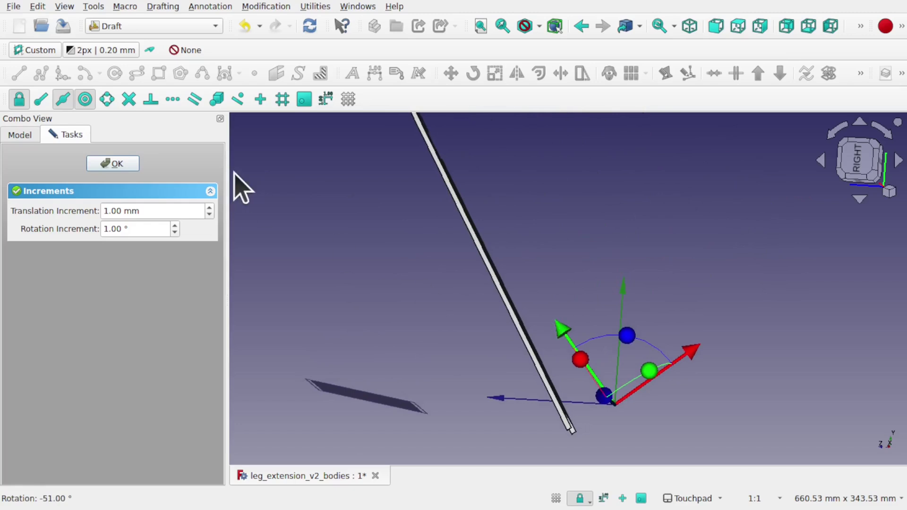
click(127, 165)
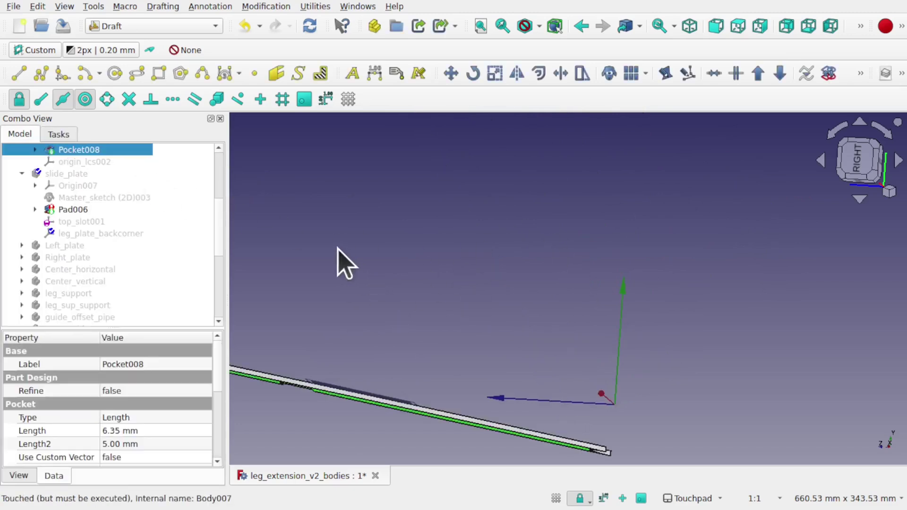
scroll(220, 213, up, 3)
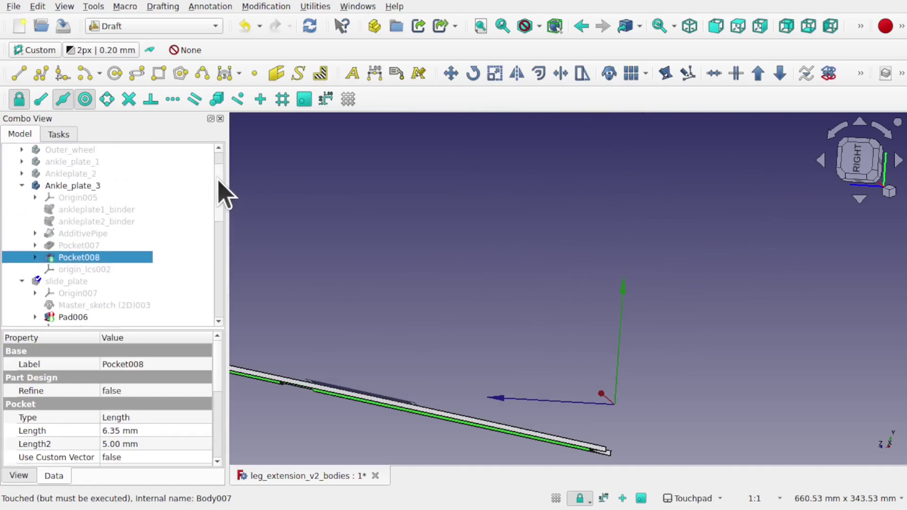
Step: Rotate the Ankle_plate_3 body a further -58° with Transform, bringing its angle to 302°
click(75, 186)
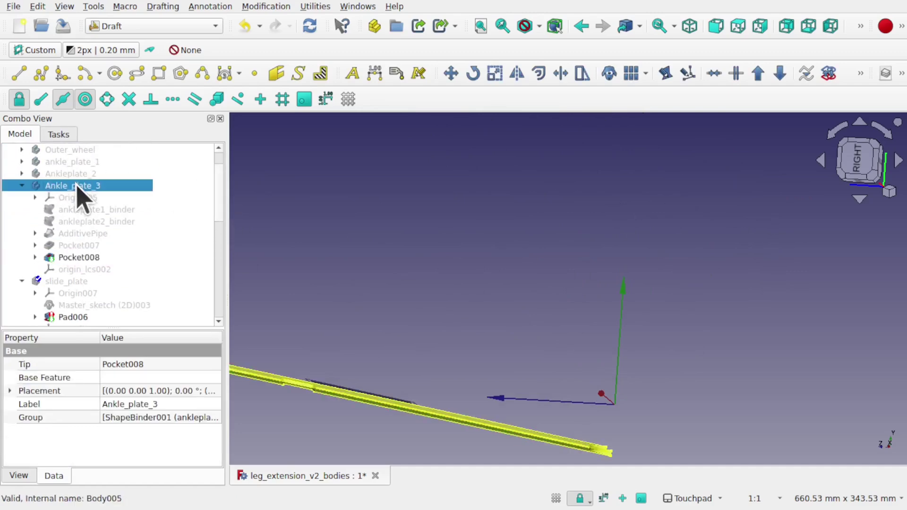
right_click(80, 193)
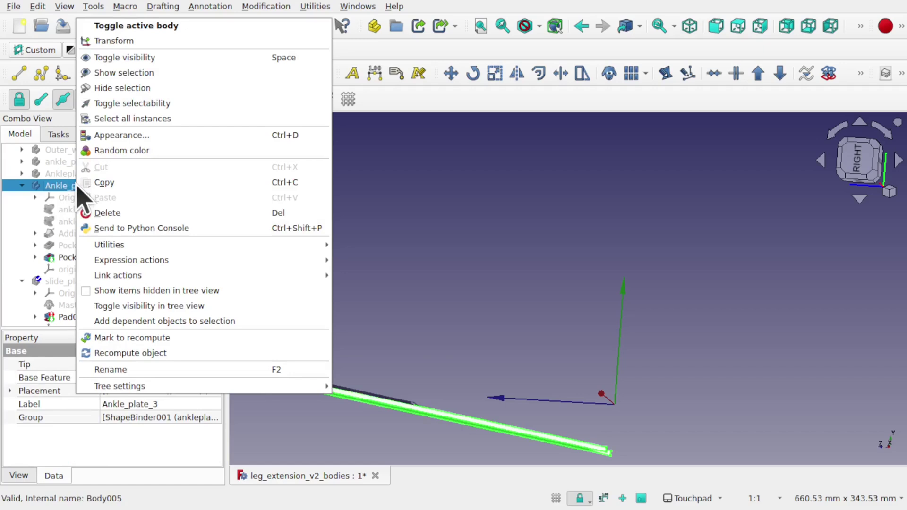
click(138, 42)
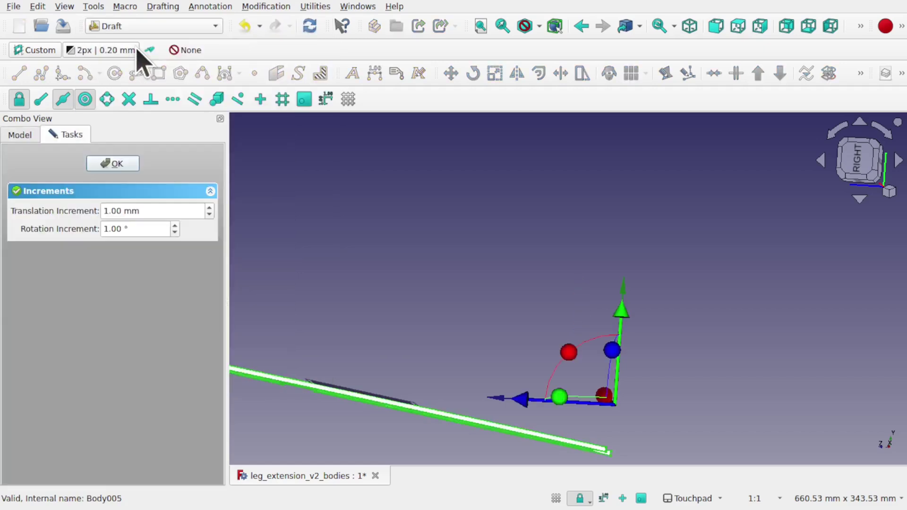
drag(571, 353, 635, 341)
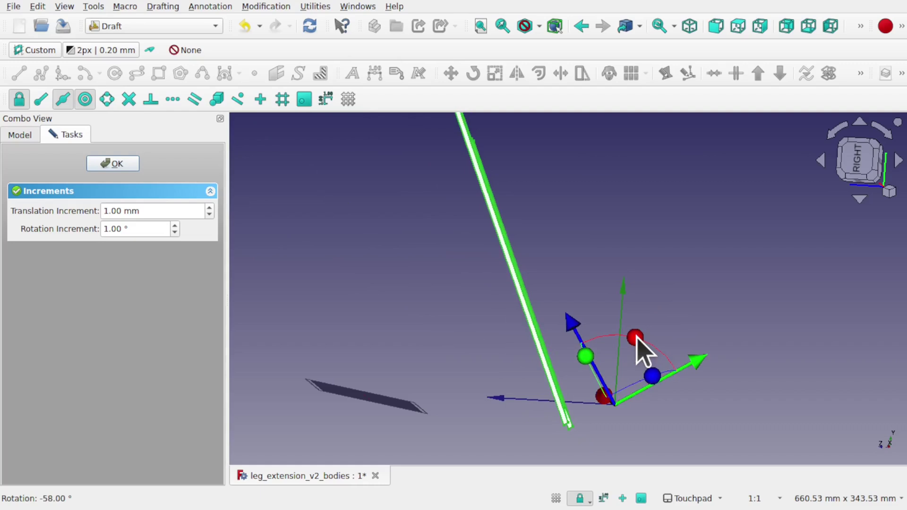
click(117, 163)
Step: Orbit and zoom to look at the rotated plate from above
scroll(559, 304, down, 5)
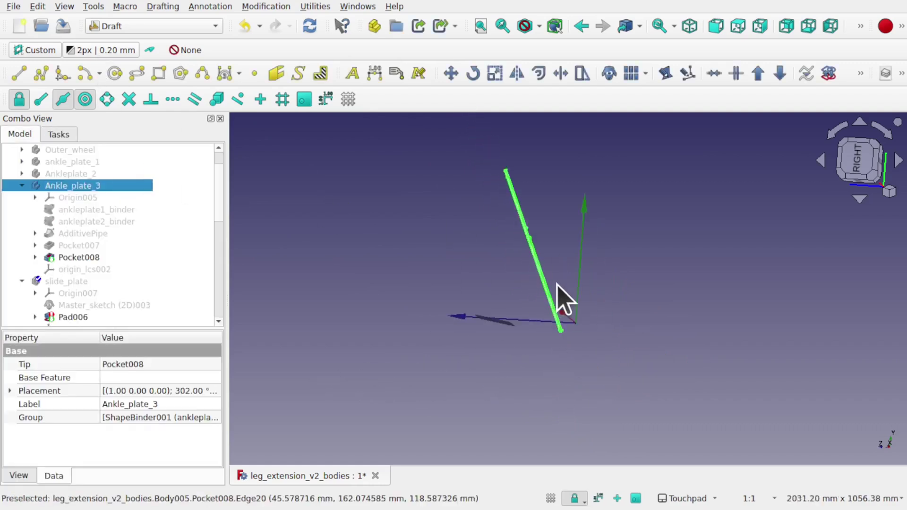
shift+drag(617, 328, 652, 310)
alt+drag(602, 302, 632, 271)
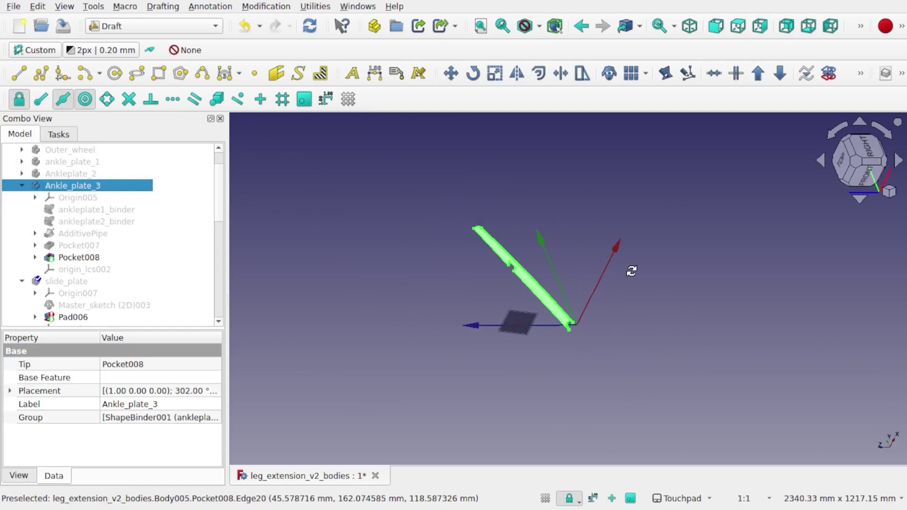
click(656, 285)
alt+drag(563, 345, 684, 317)
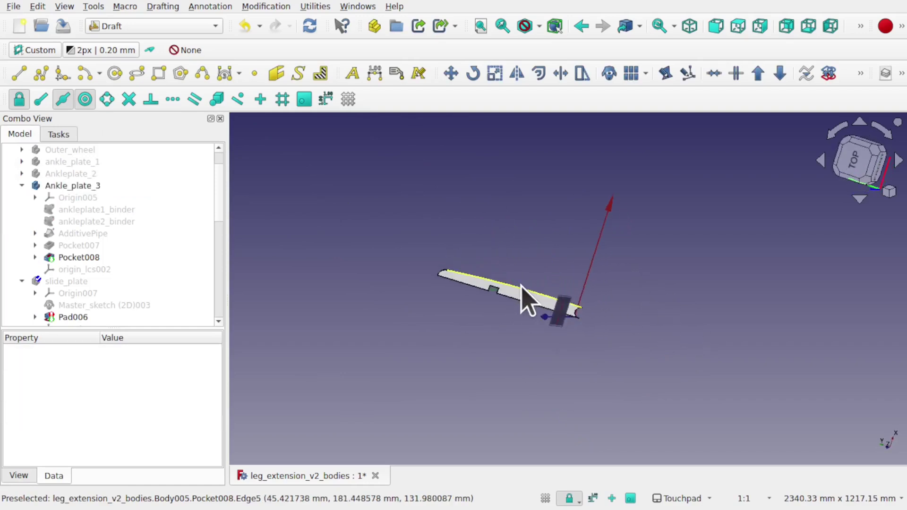
scroll(521, 286, up, 6)
scroll(510, 301, up, 2)
Step: Place the Draft working plane on the plate's Pocket008 face
click(486, 321)
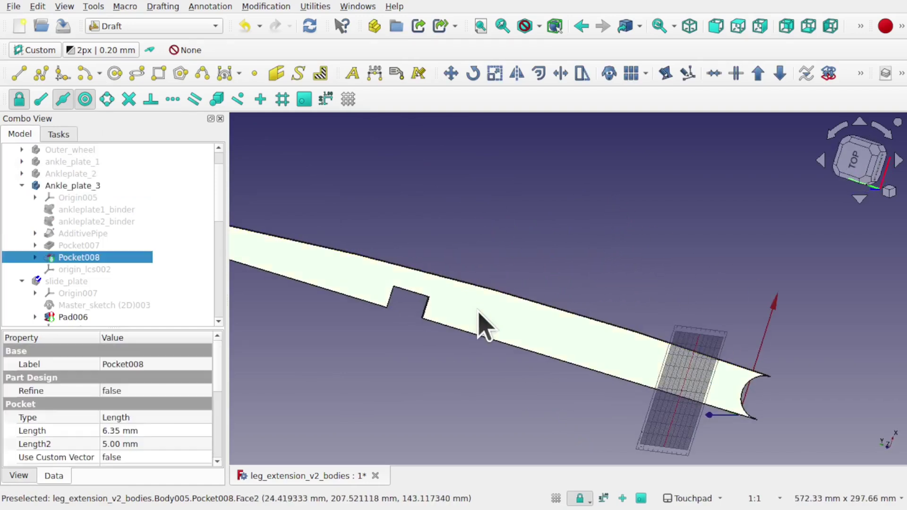
click(312, 7)
click(364, 196)
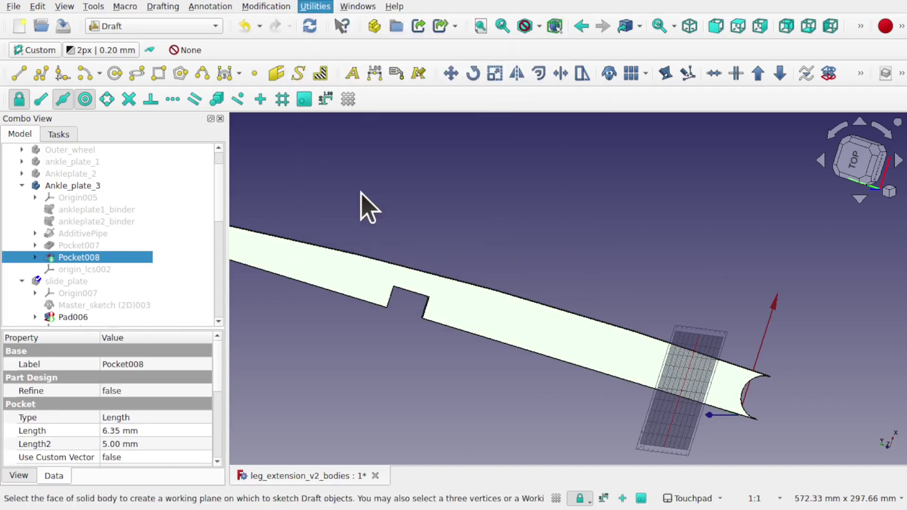
click(364, 204)
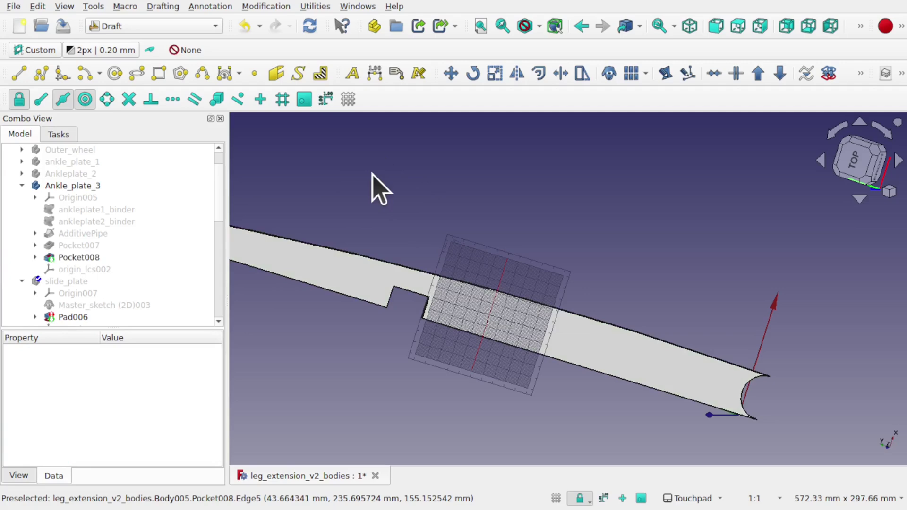
Step: Centre the view on the working plane, rotate it 90° clockwise and pan the plate to the middle
click(315, 7)
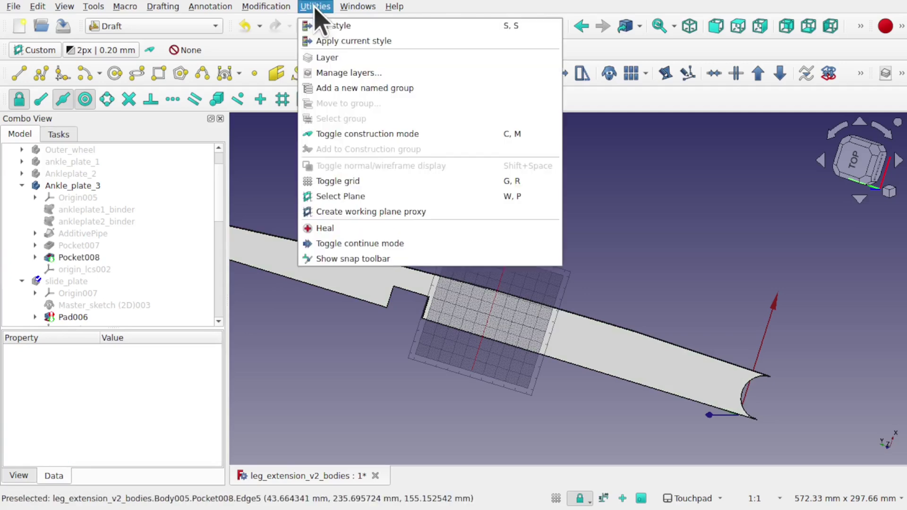
click(372, 197)
scroll(220, 438, down, 4)
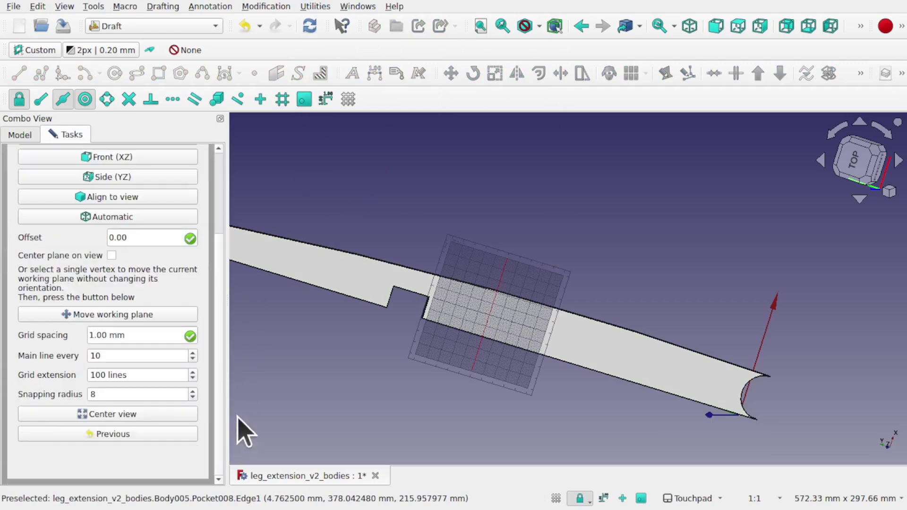
click(163, 414)
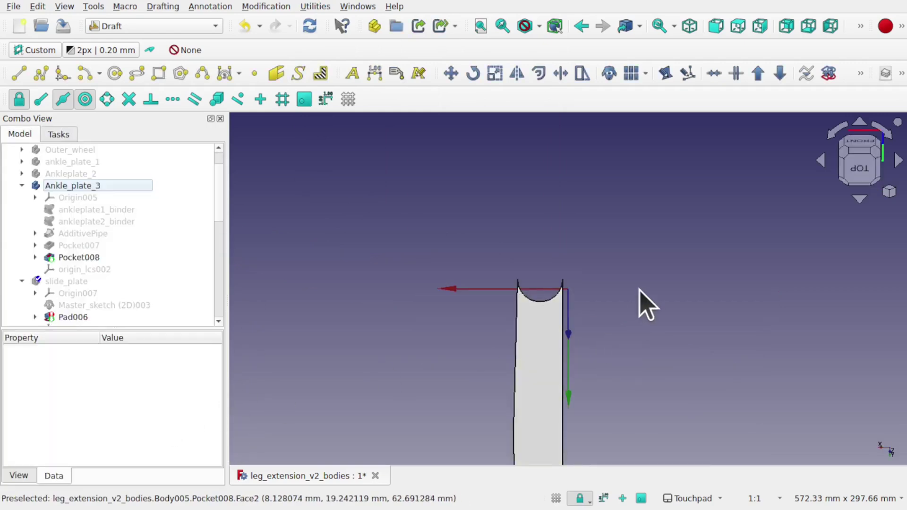
scroll(639, 304, down, 4)
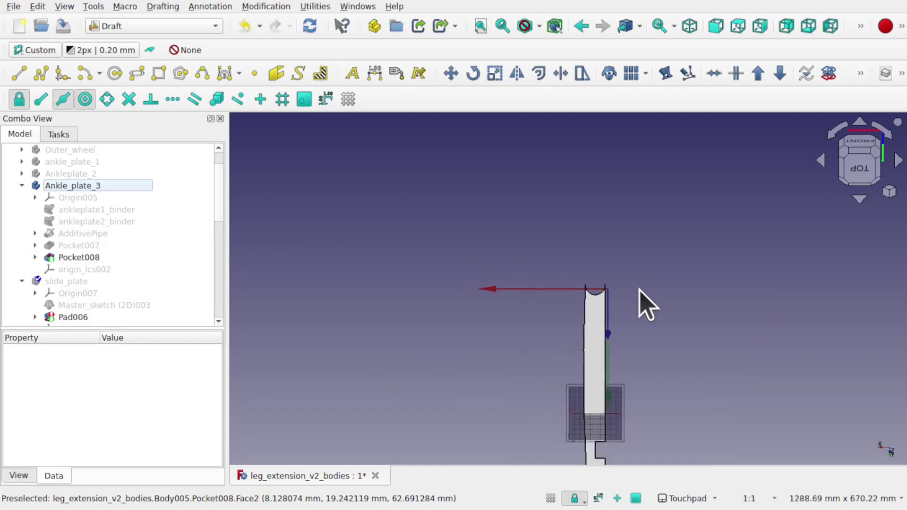
click(884, 136)
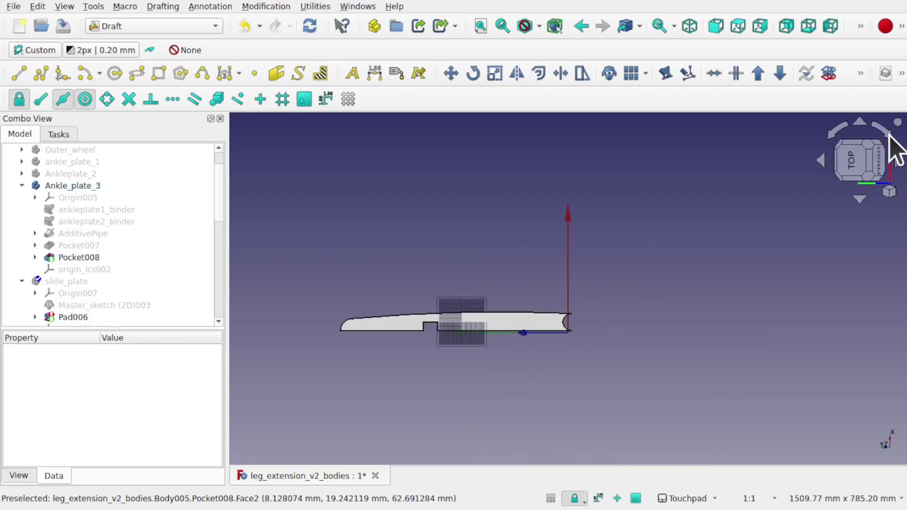
shift+middle_drag(564, 270, 649, 235)
scroll(608, 313, up, 4)
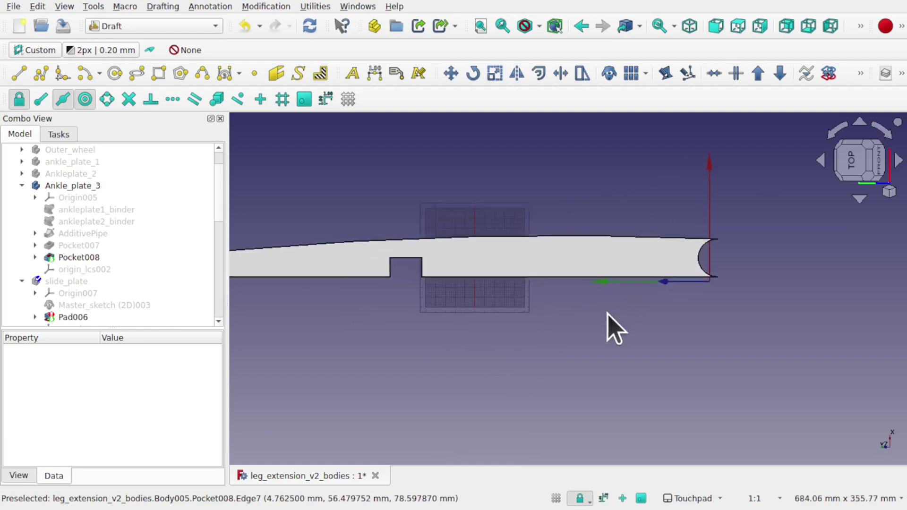
click(527, 270)
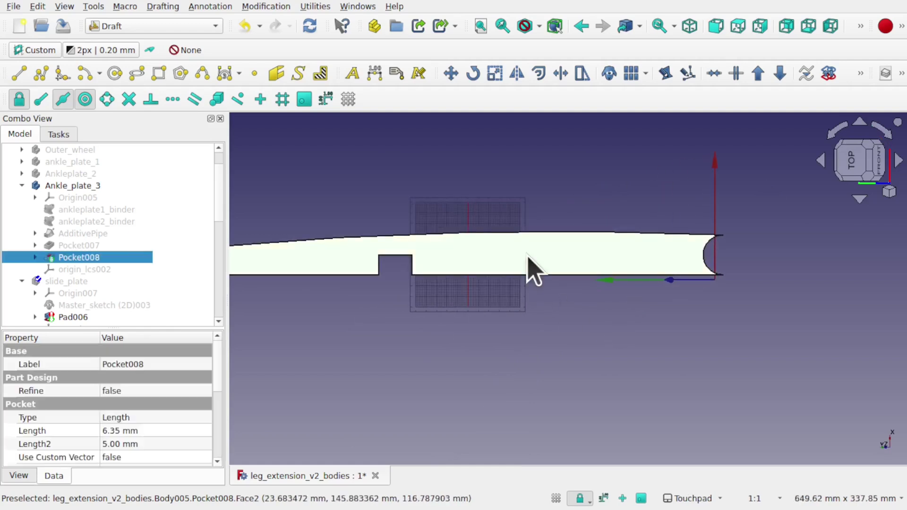
Step: Create a Shape 2D view outline of Pocket008 and orbit to compare it with the plate
click(314, 7)
mouse_move(285, 8)
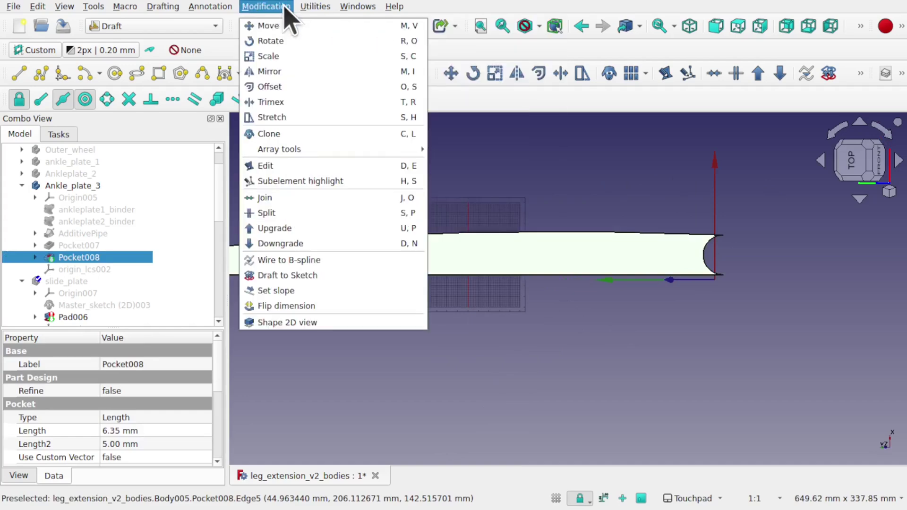
click(284, 321)
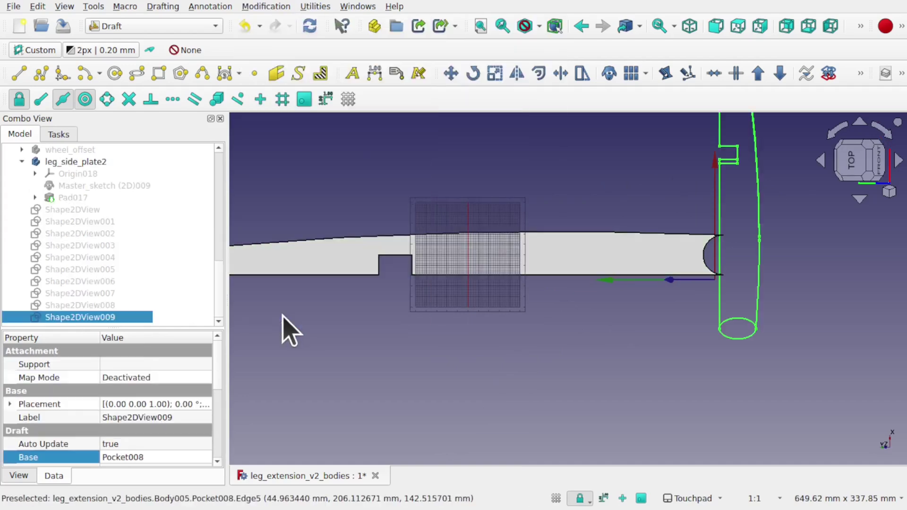
shift+middle_drag(735, 196, 622, 352)
middle_drag(623, 318, 480, 296)
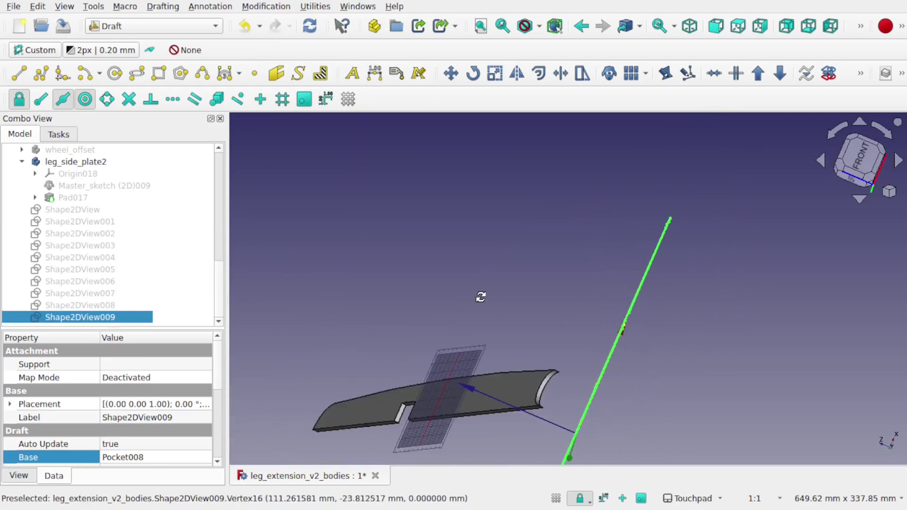
middle_drag(647, 240, 707, 368)
scroll(642, 211, up, 6)
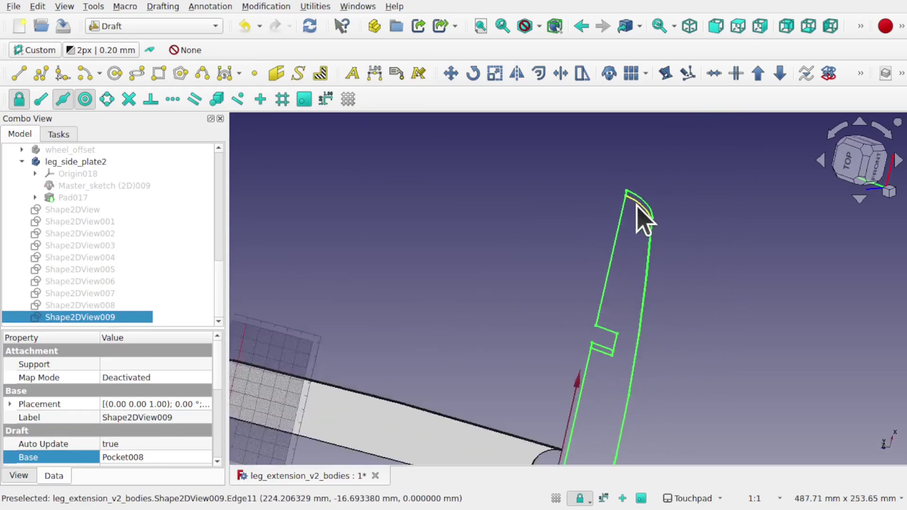
scroll(597, 299, down, 5)
scroll(597, 299, down, 4)
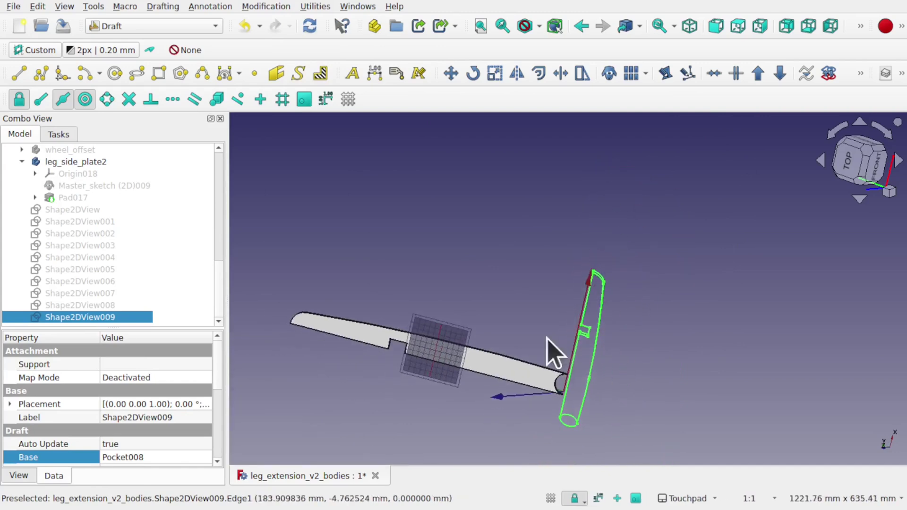
middle_drag(547, 370, 616, 349)
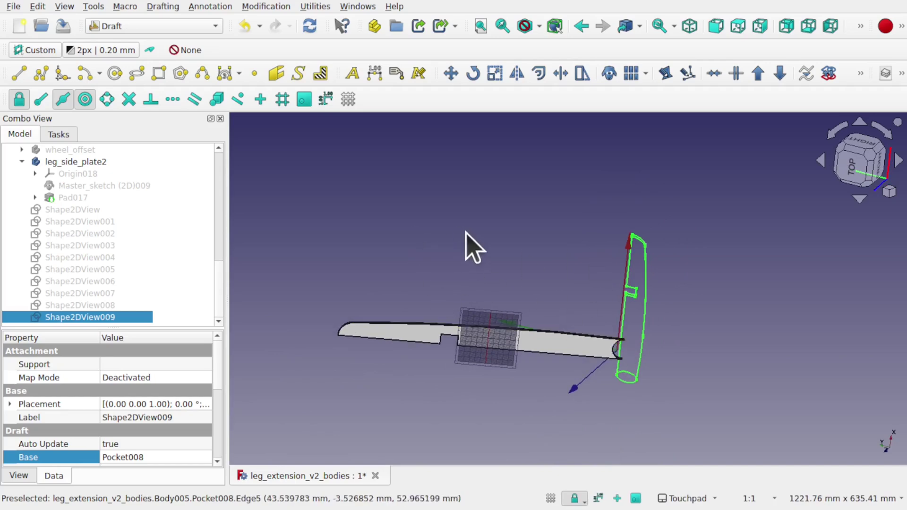
Step: Delete the green Shape2DView009 outline and start a new empty Unnamed1 document
click(359, 232)
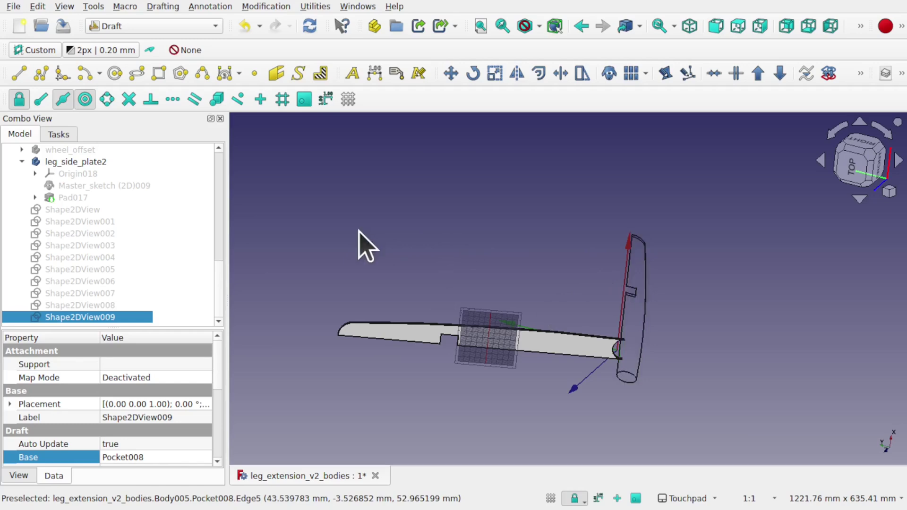
click(645, 334)
key(Delete)
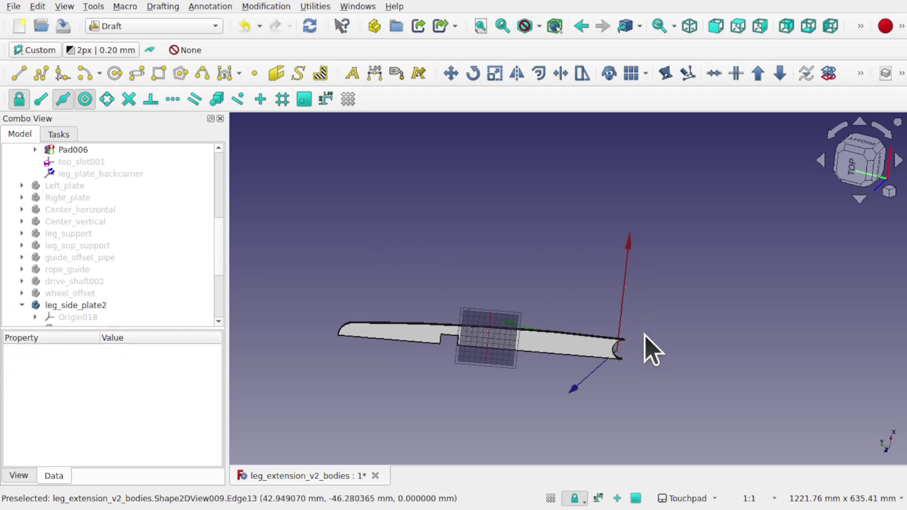
click(23, 27)
Step: Save the new document as test.FCStd, replacing the existing file
click(12, 6)
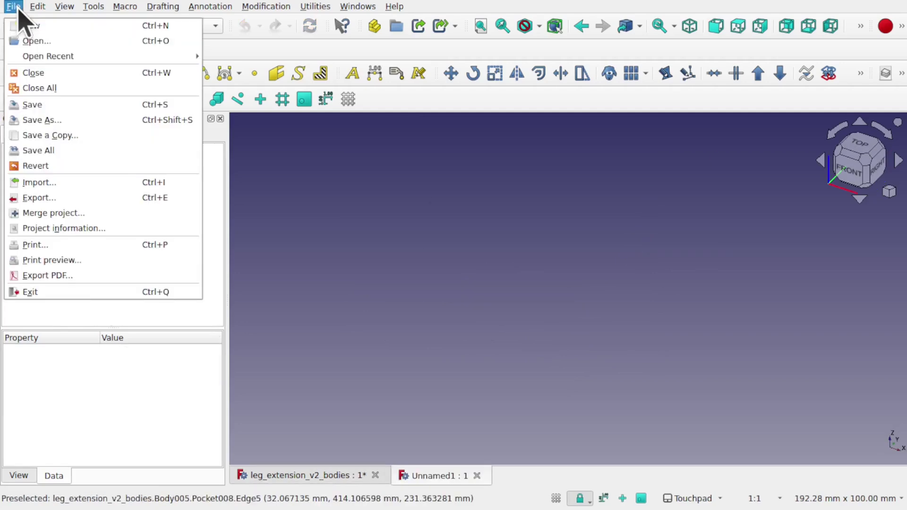
click(43, 120)
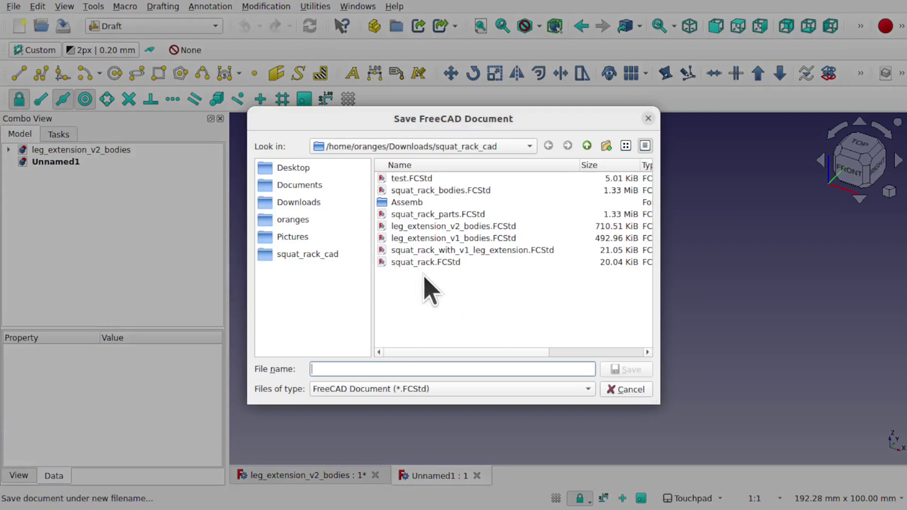
double_click(406, 179)
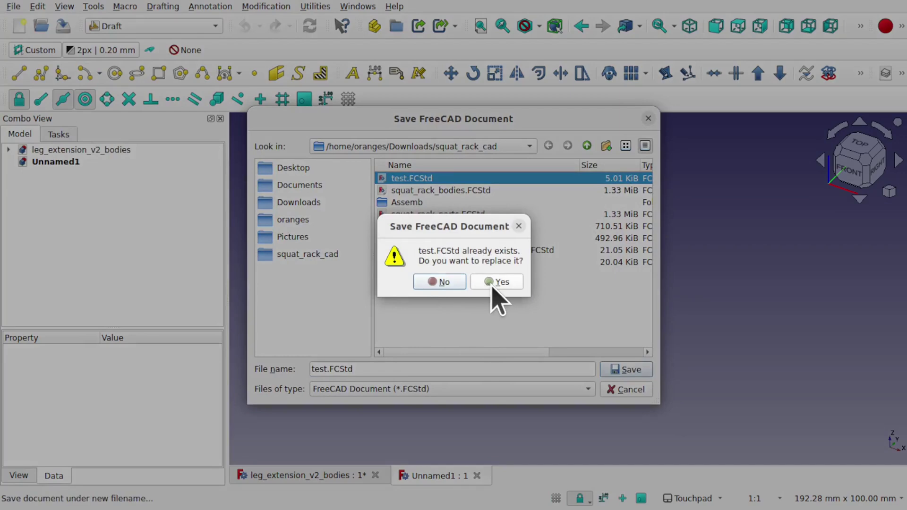
click(496, 282)
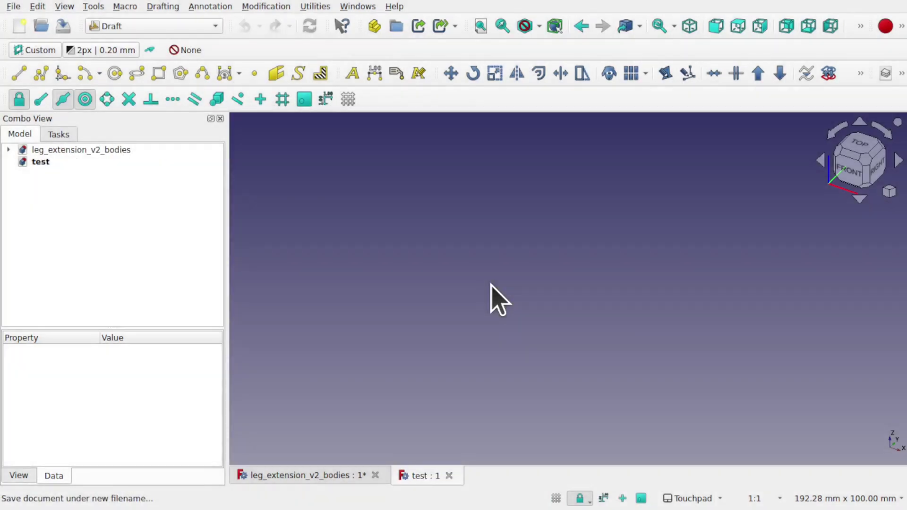
Step: Turn on the origin axis cross in the empty test document
click(66, 7)
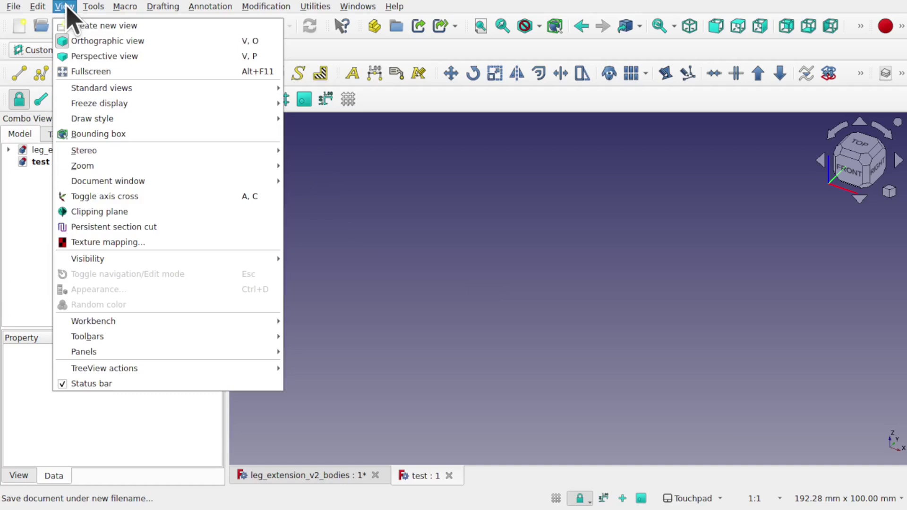
click(139, 197)
shift+drag(610, 343, 631, 334)
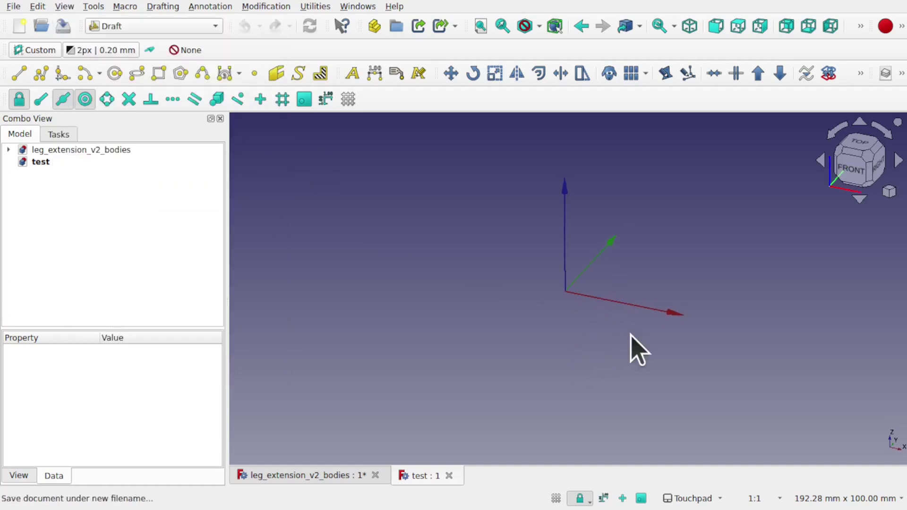
Step: Select Pocket008 in leg_extension_v2_bodies, then switch to the empty test document
click(316, 476)
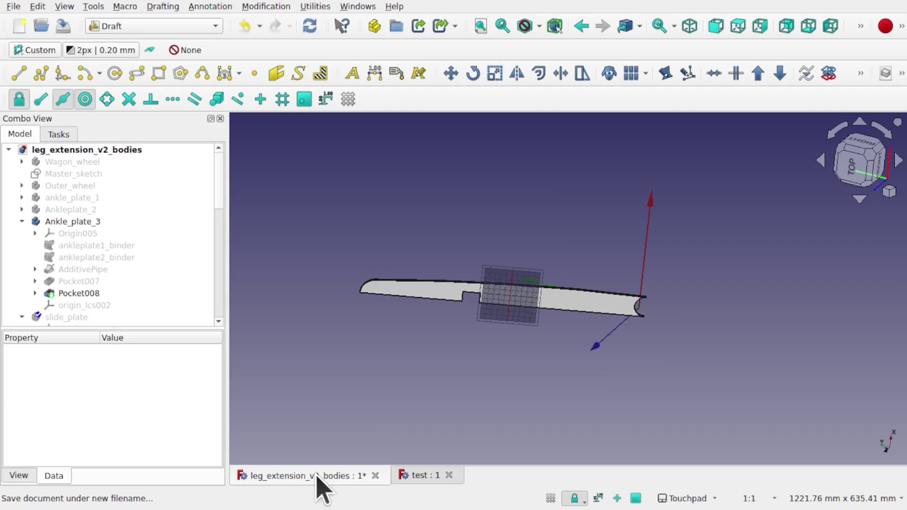
click(577, 304)
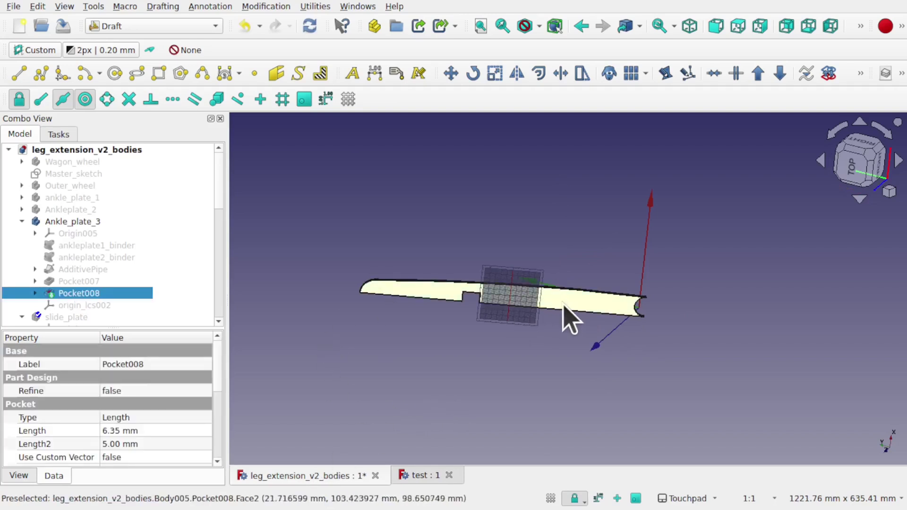
shift+drag(582, 293, 556, 308)
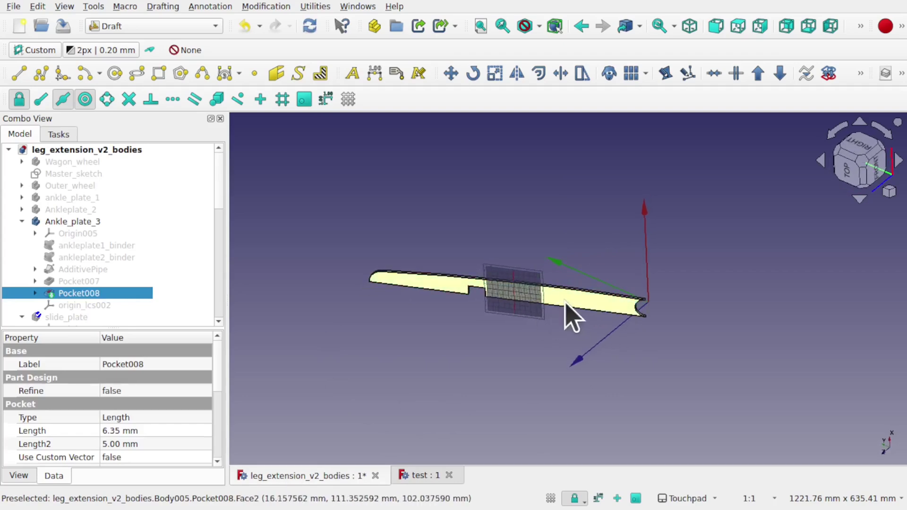
click(418, 476)
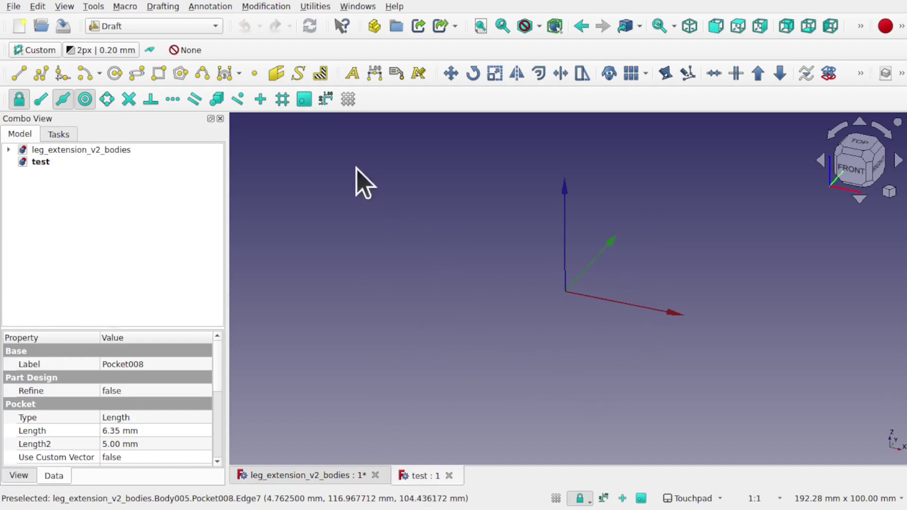
Step: Make a link to Pocket008 in the test document and view it from the top
click(418, 27)
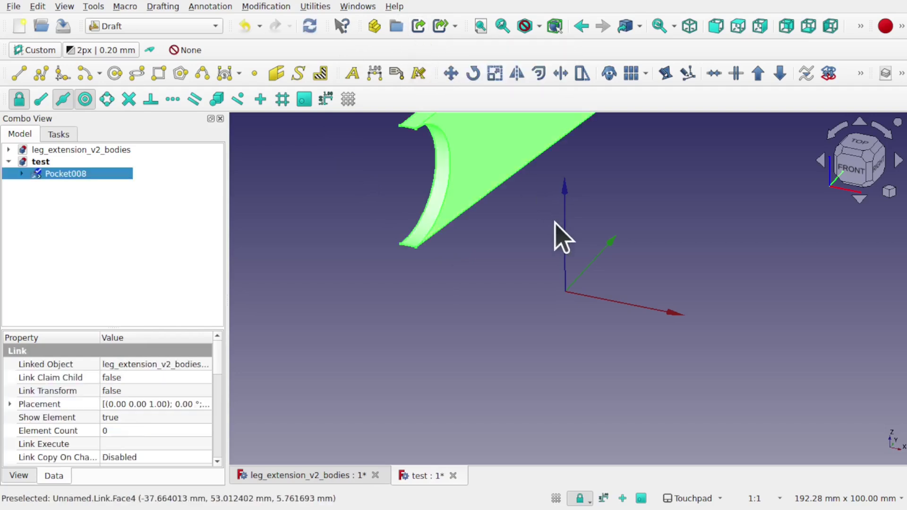
scroll(555, 221, down, 9)
alt+middle_drag(638, 184, 638, 264)
shift+middle_drag(639, 171, 587, 339)
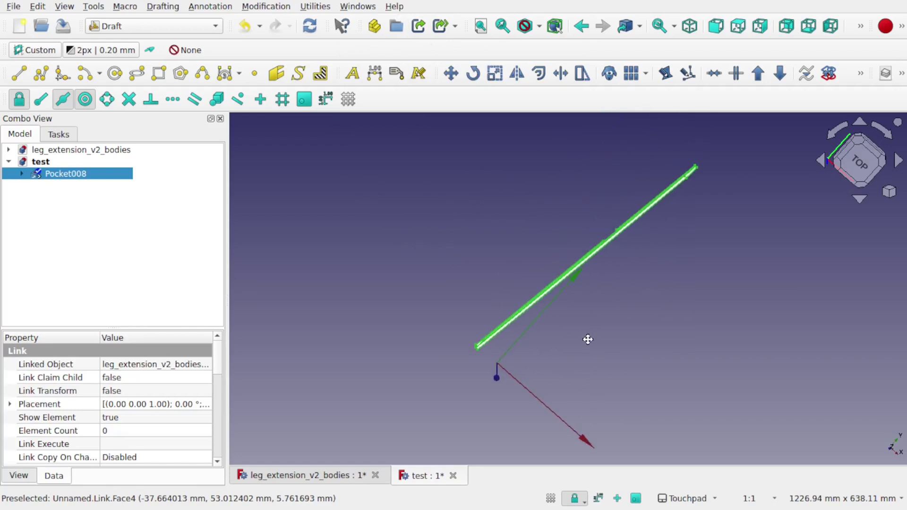
click(857, 162)
alt+drag(688, 271, 661, 310)
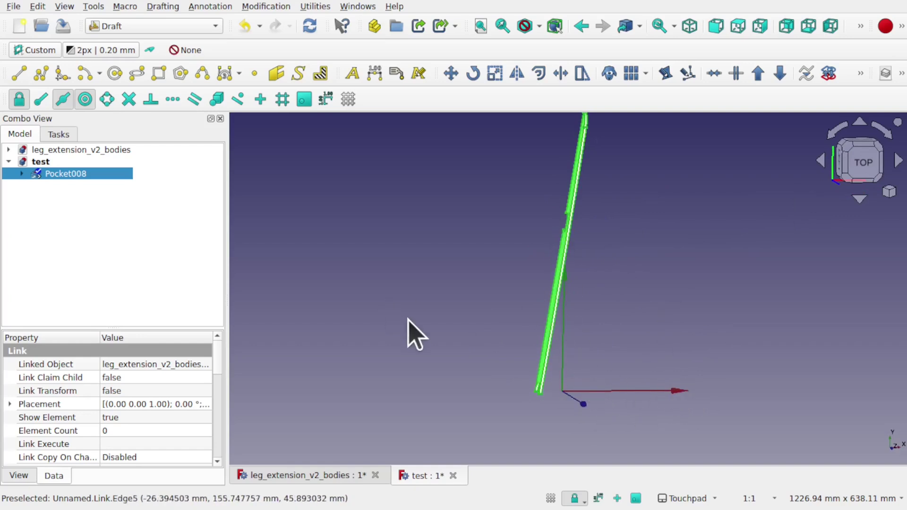
Step: Compare with the original plate in leg_extension_v2_bodies, then view the link isometrically in test
click(320, 476)
alt+drag(382, 380, 566, 323)
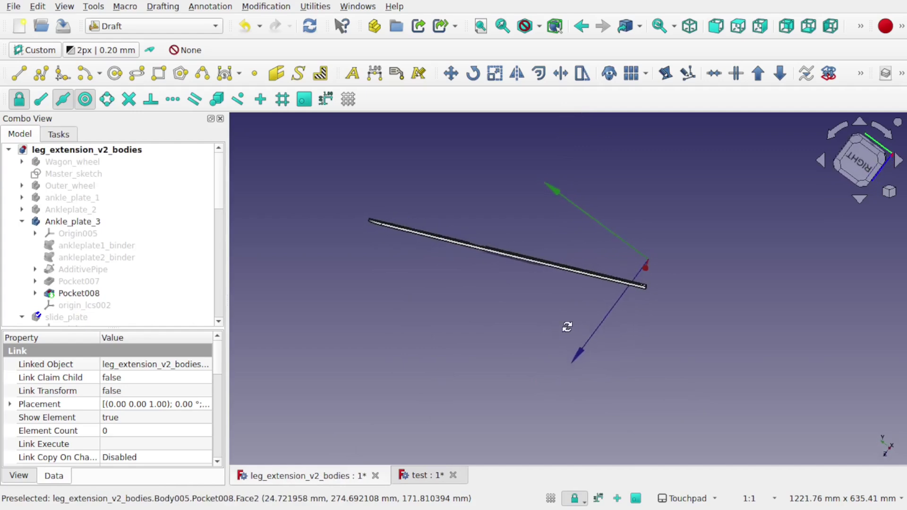
click(871, 172)
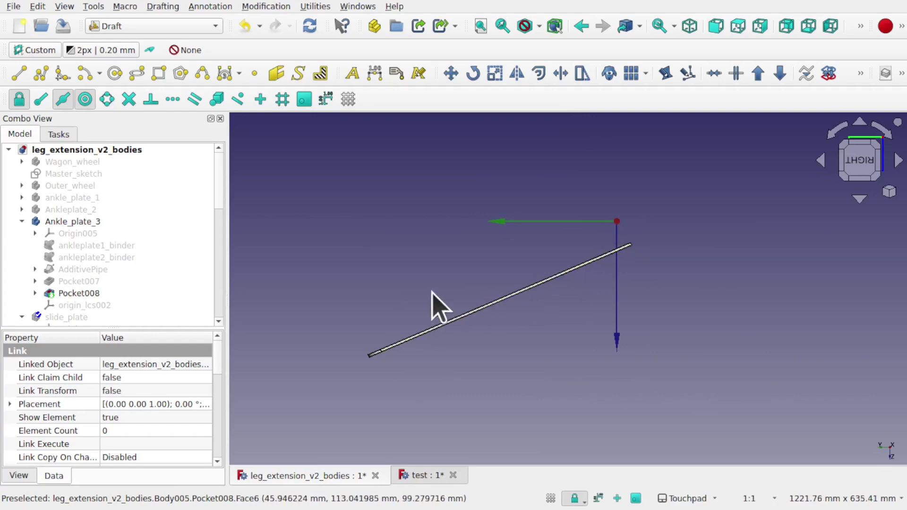
click(418, 476)
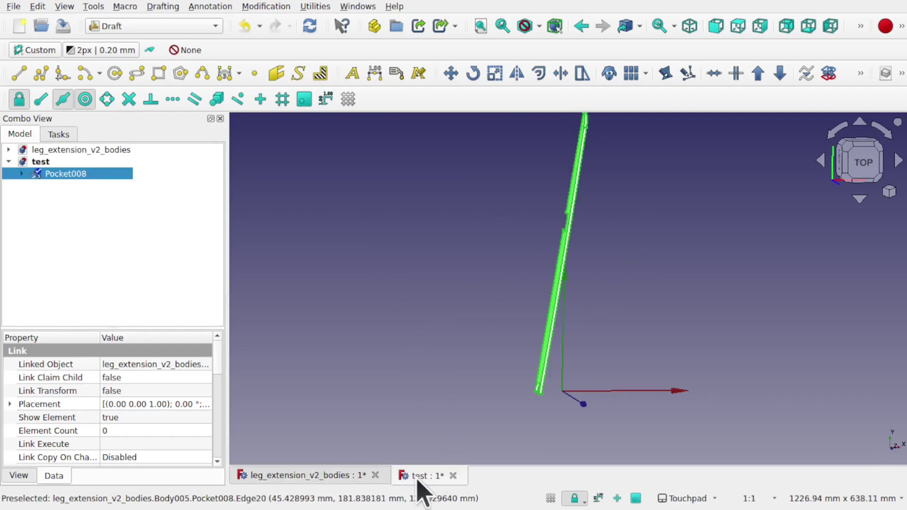
alt+drag(543, 394, 502, 378)
alt+drag(583, 366, 458, 320)
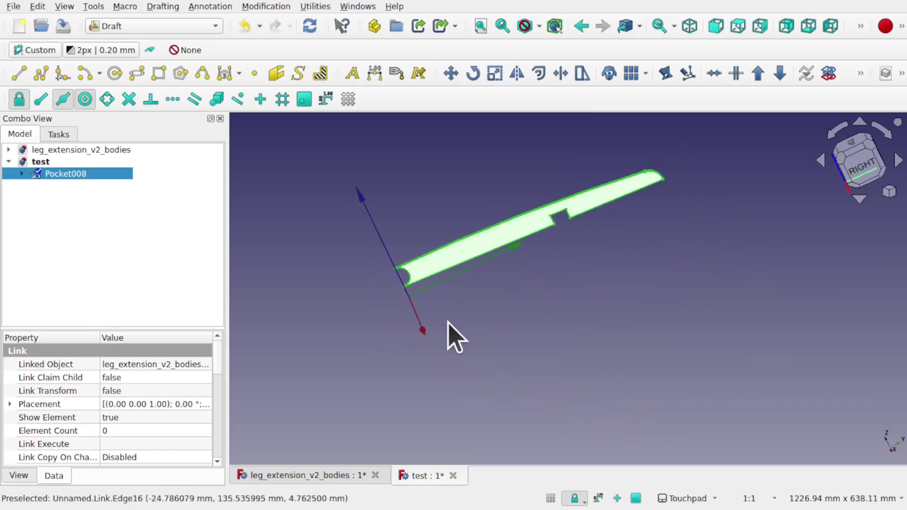
Step: Place the Draft working plane on the linked Pocket008 part and center the view square-on to it
click(516, 295)
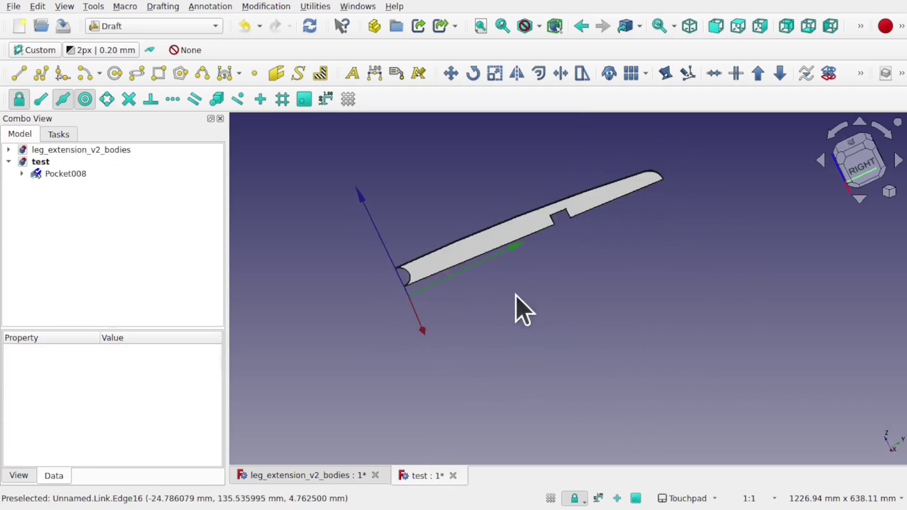
click(513, 240)
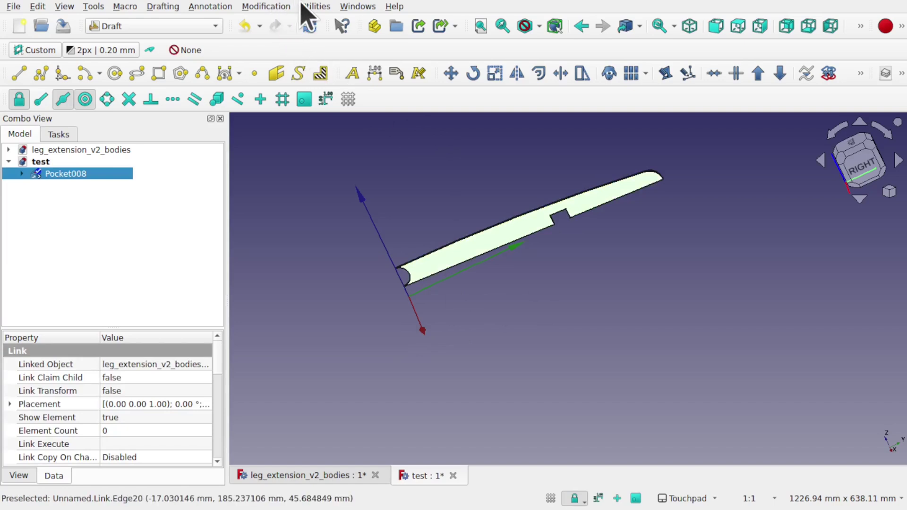
click(315, 6)
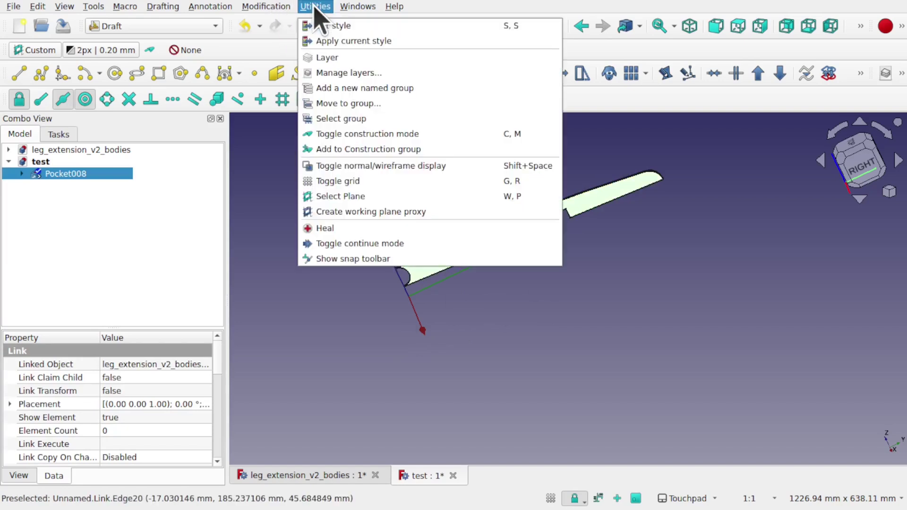
click(340, 196)
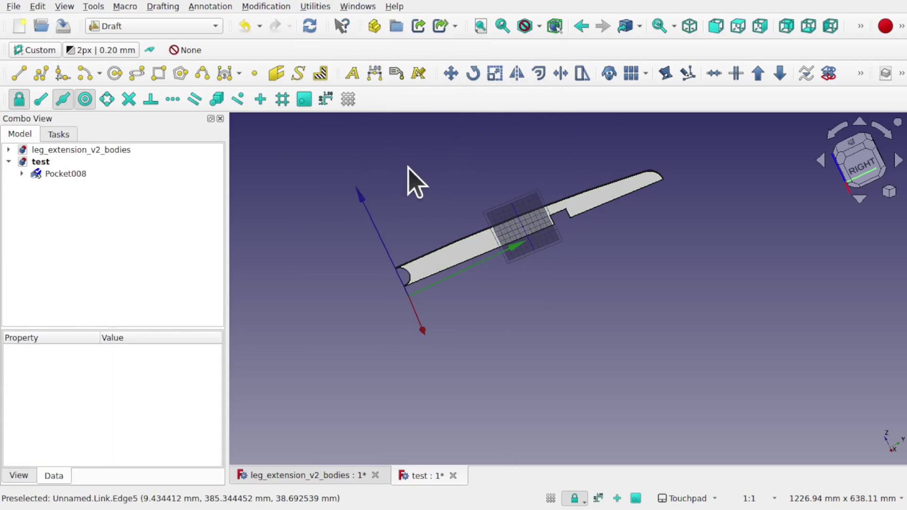
click(315, 7)
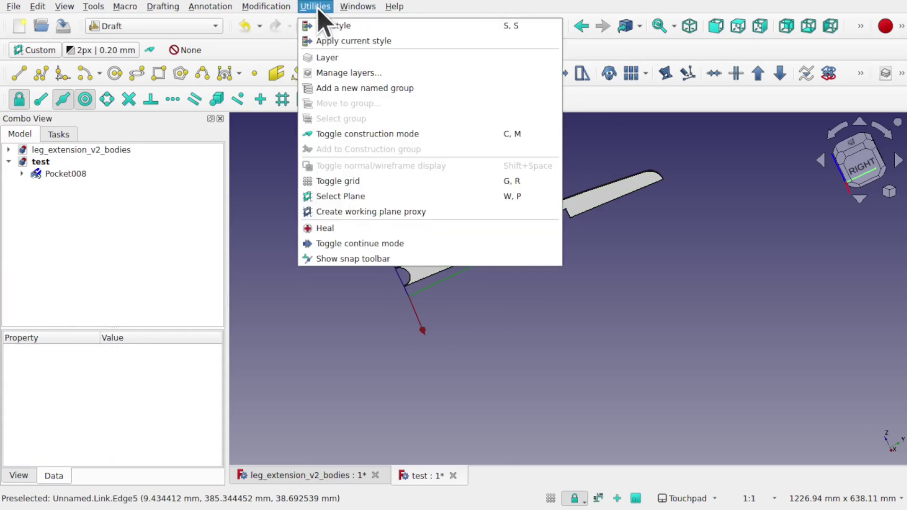
click(360, 196)
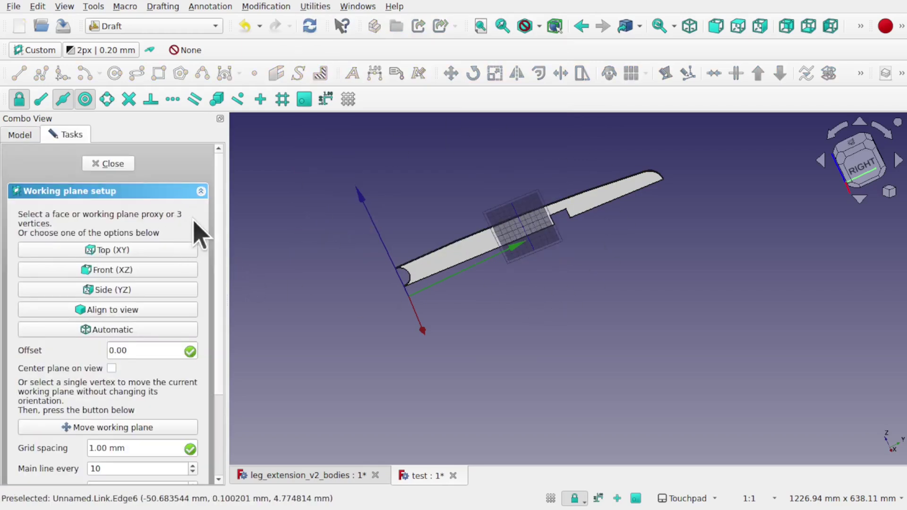
scroll(223, 252, down, 5)
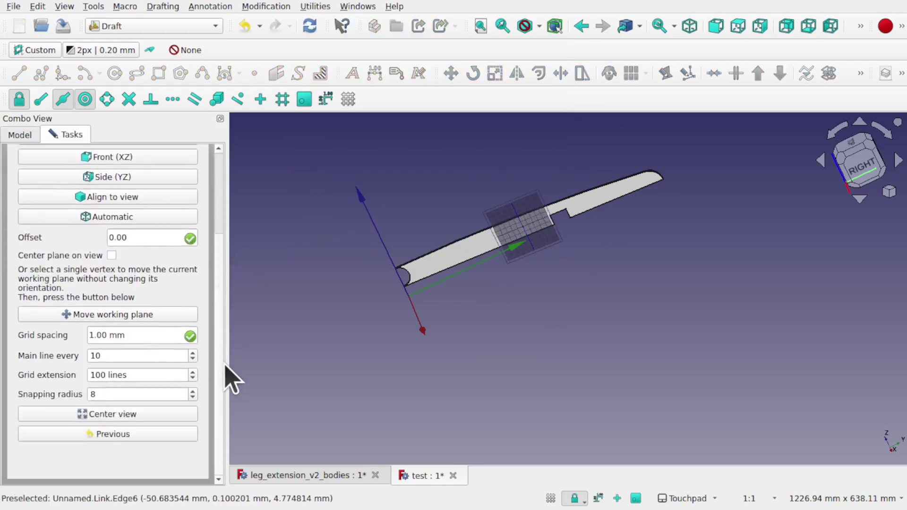
click(112, 419)
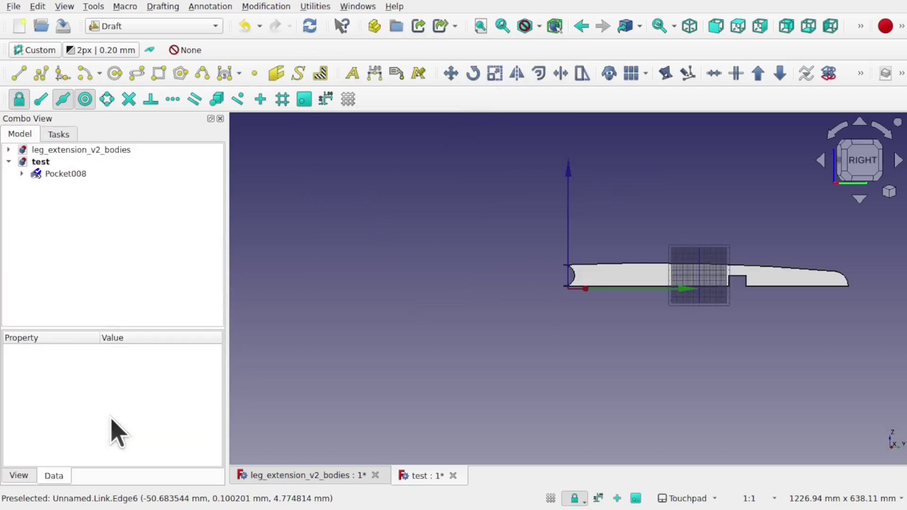
Step: Select the linked Pocket008 part and create a Shape 2D view outline from it
shift+middle_drag(683, 336, 551, 377)
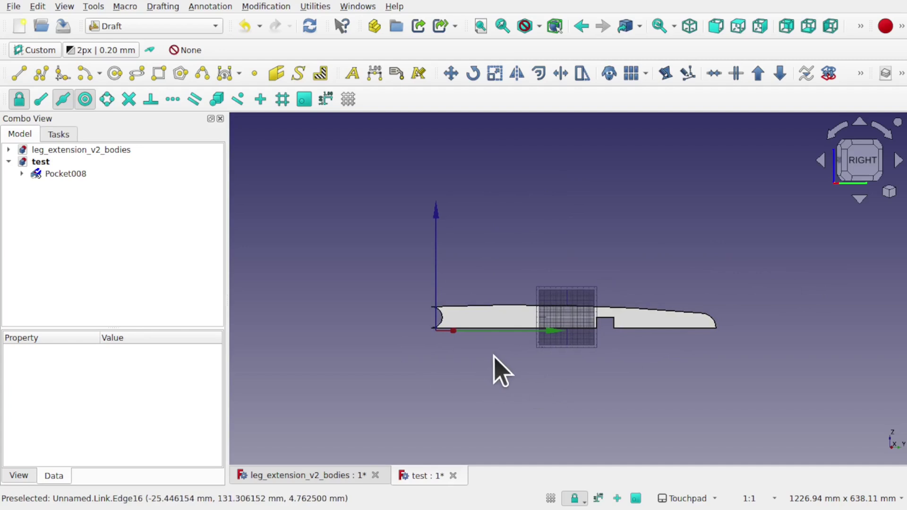
scroll(494, 368, up, 4)
scroll(494, 369, up, 1)
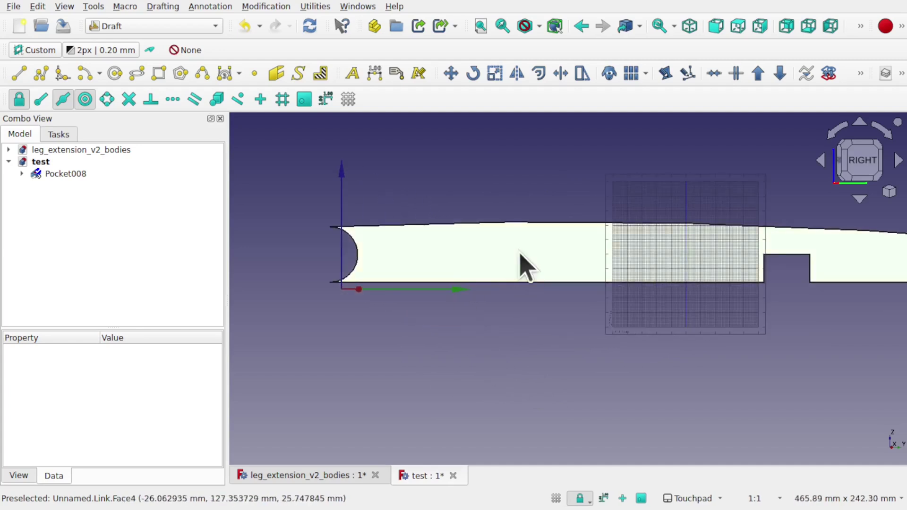
click(520, 252)
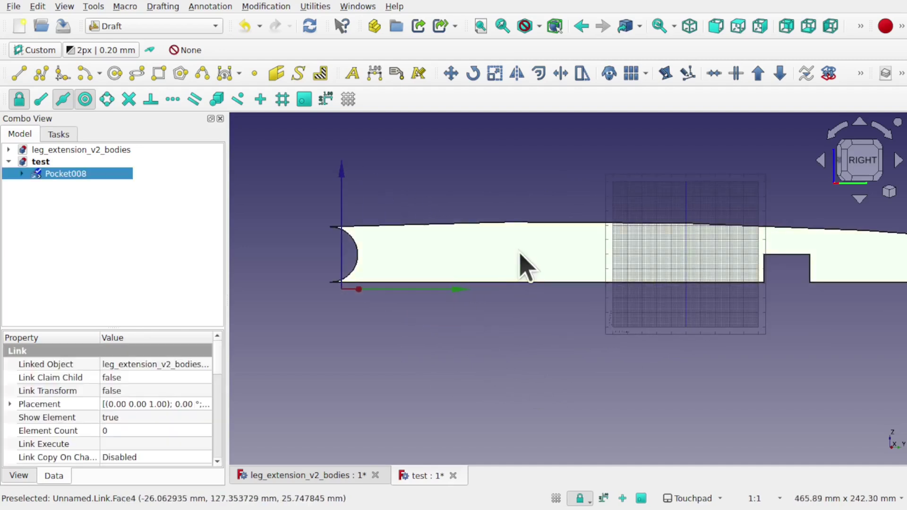
click(266, 6)
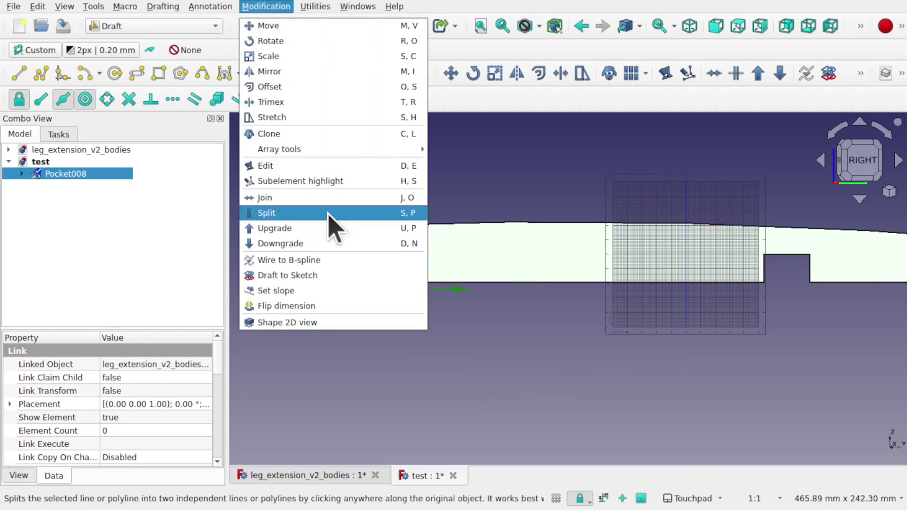
click(318, 322)
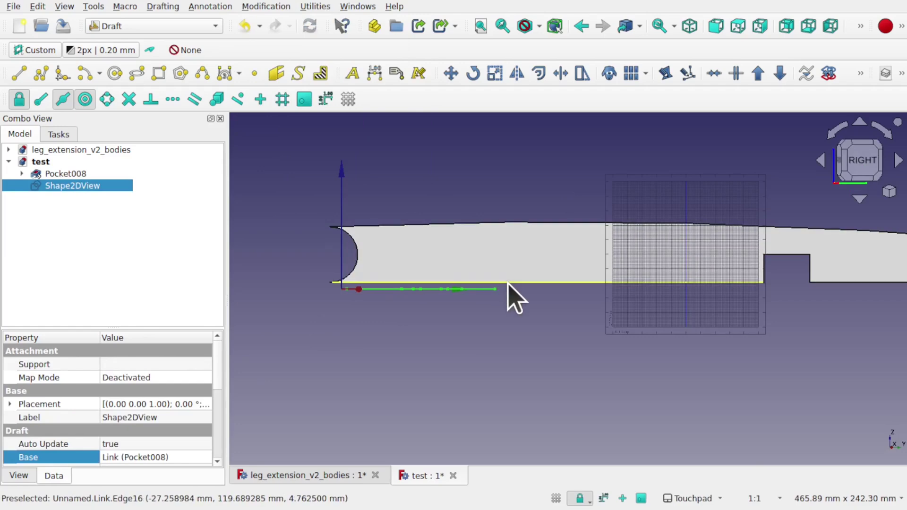
Step: Orbit, then switch to Top view and frame the green Shape2DView outline
scroll(508, 283, down, 4)
alt+drag(522, 200, 536, 318)
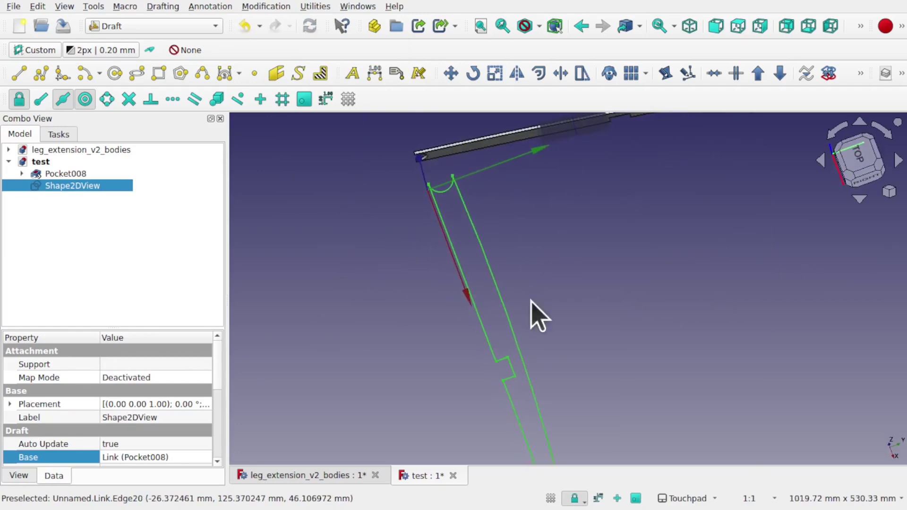
click(854, 159)
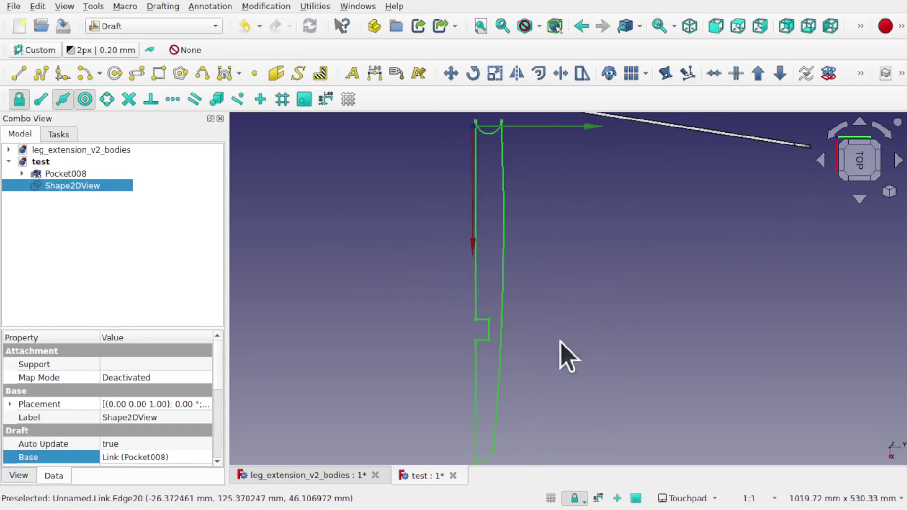
scroll(490, 374, up, 6)
scroll(486, 376, down, 6)
shift+drag(532, 348, 495, 324)
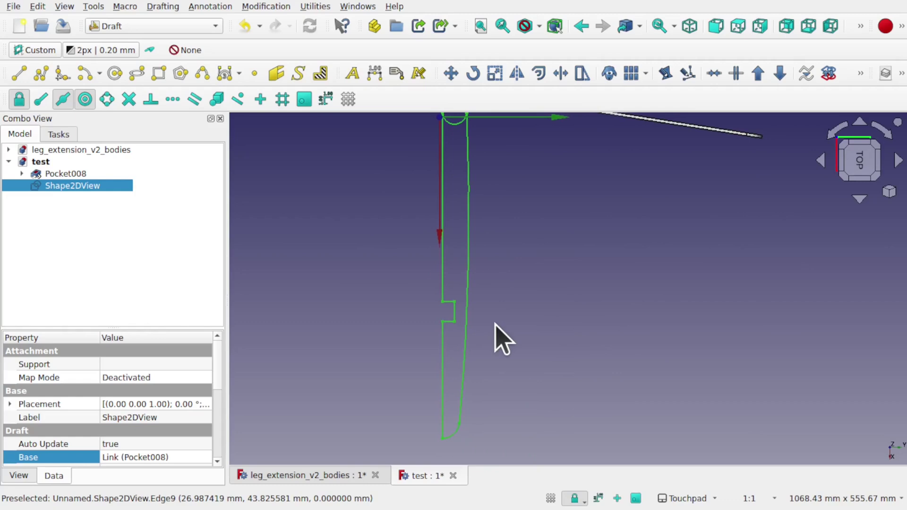
scroll(495, 324, down, 2)
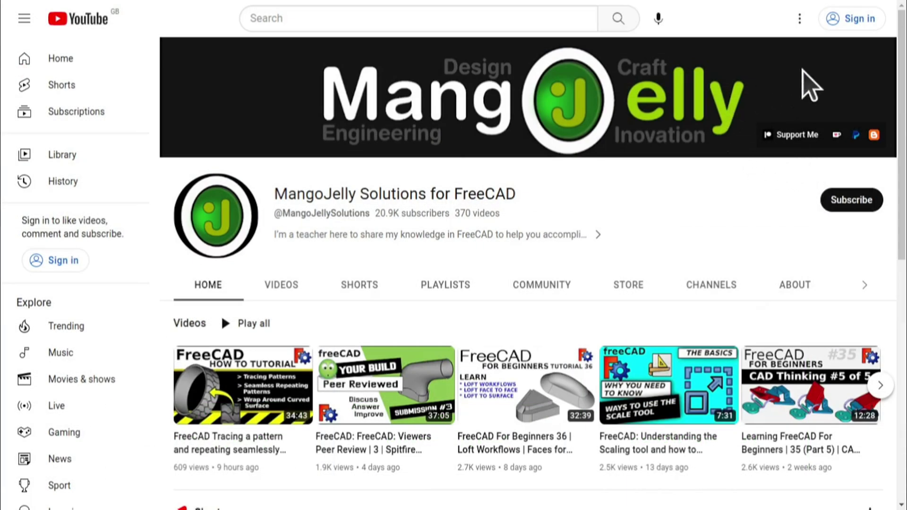
Step: Open the MangoJelly Solutions channel's About tab and scroll to its description and donation links
click(790, 287)
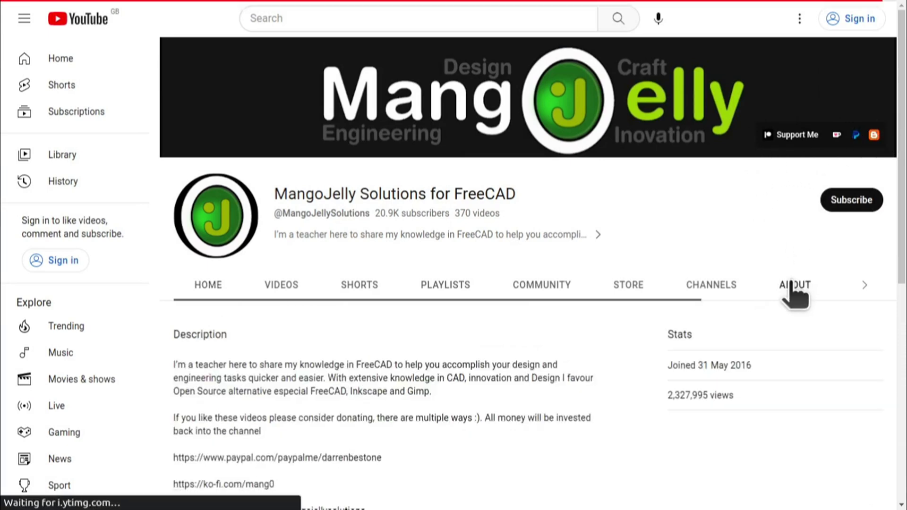
scroll(196, 382, down, 3)
drag(174, 335, 175, 294)
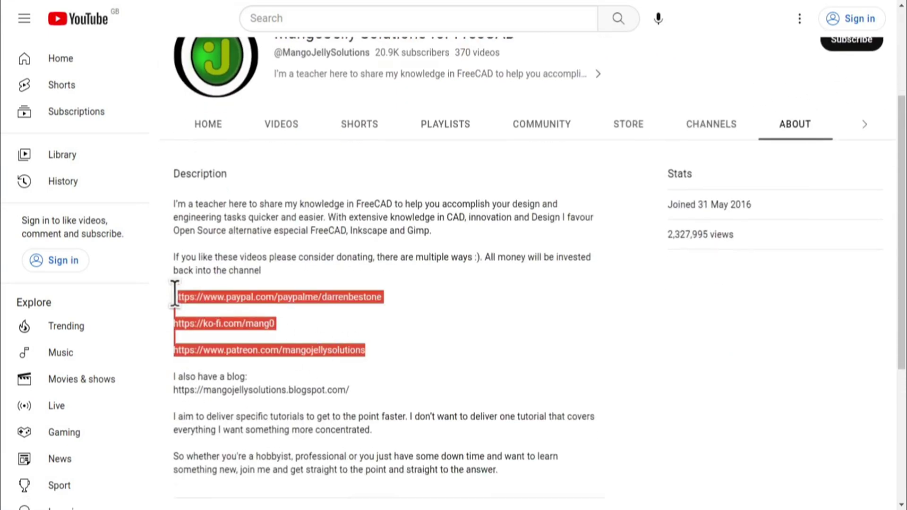
click(410, 347)
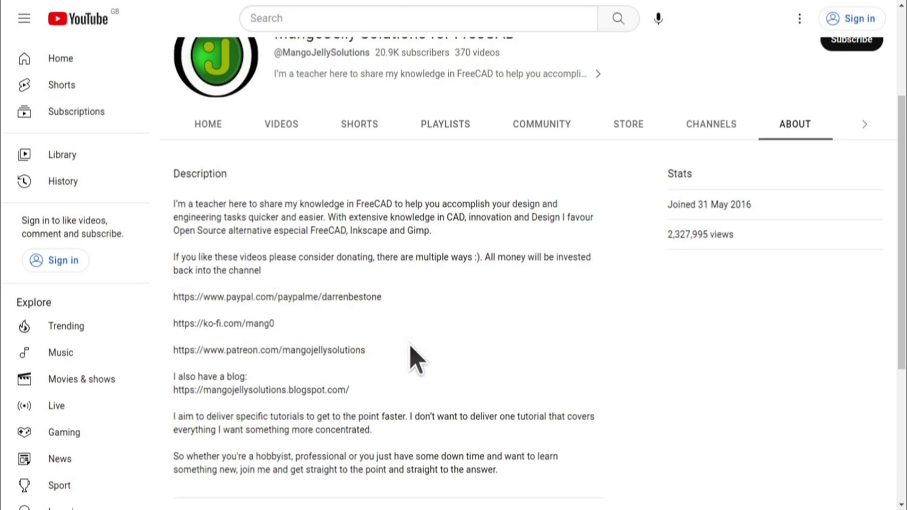